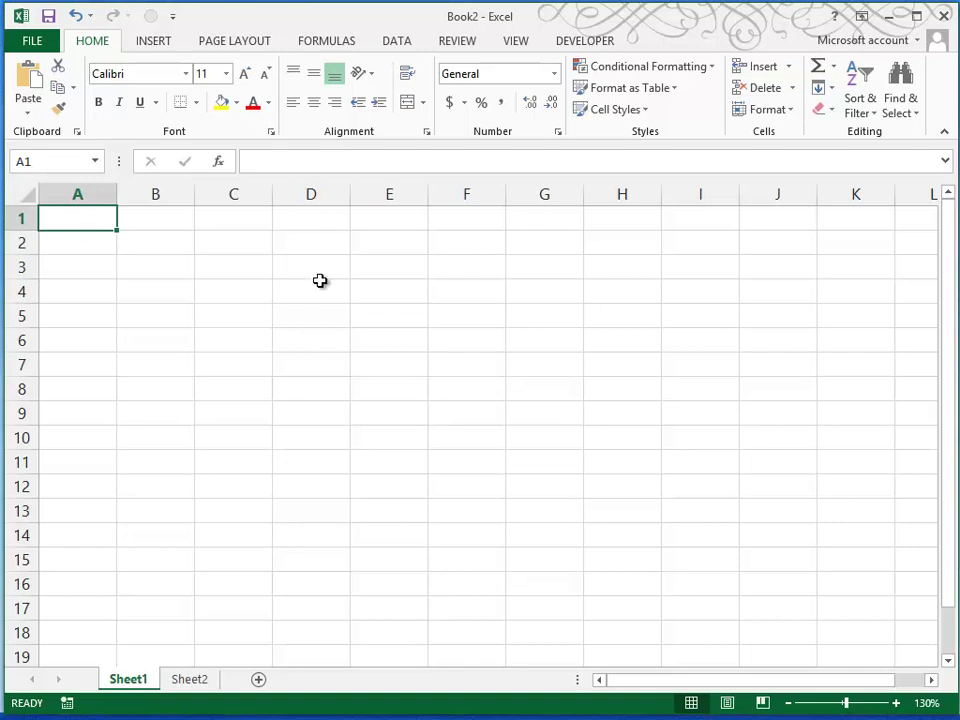
Type the 'Expense Analysis' title in A1 and 'Jan' in A4
text(Ex)
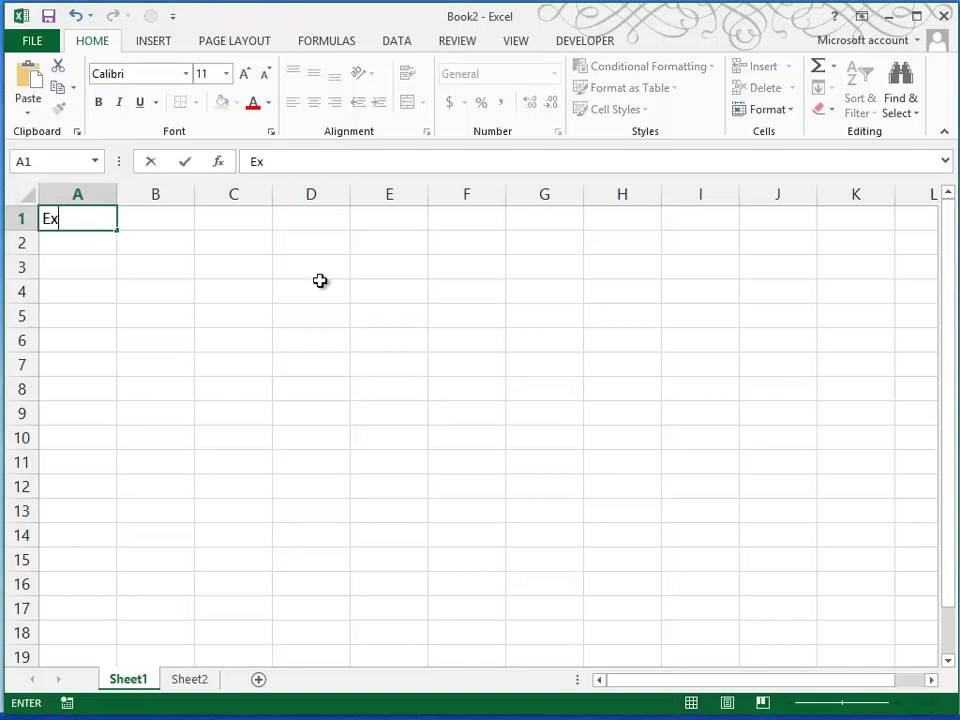
text(pense Anal)
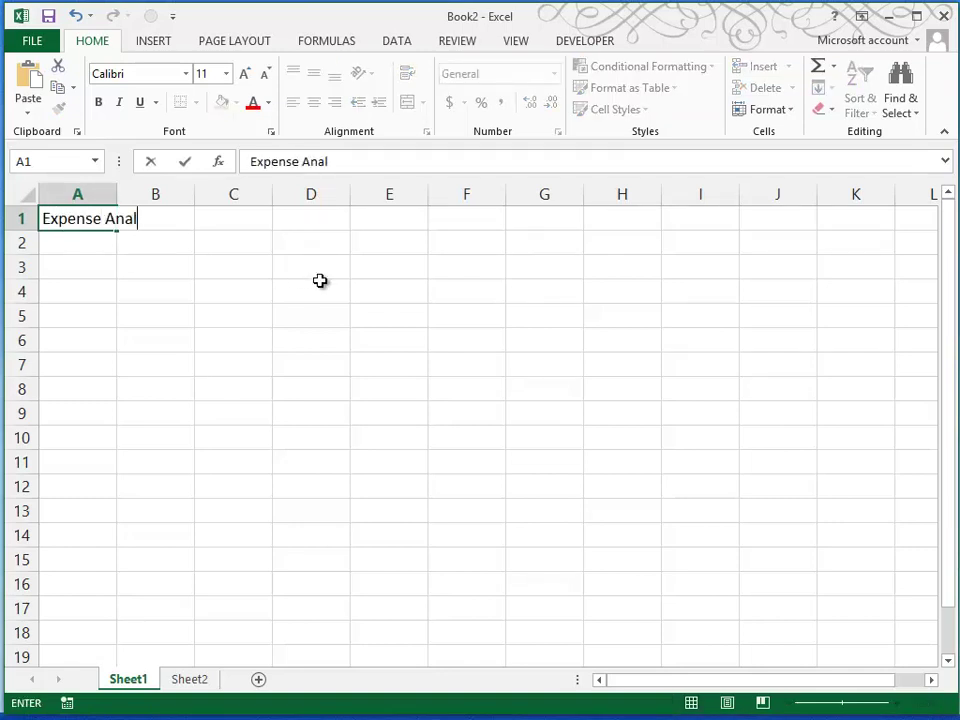
text(ysis)
key(Return)
key(Return)
key(Return)
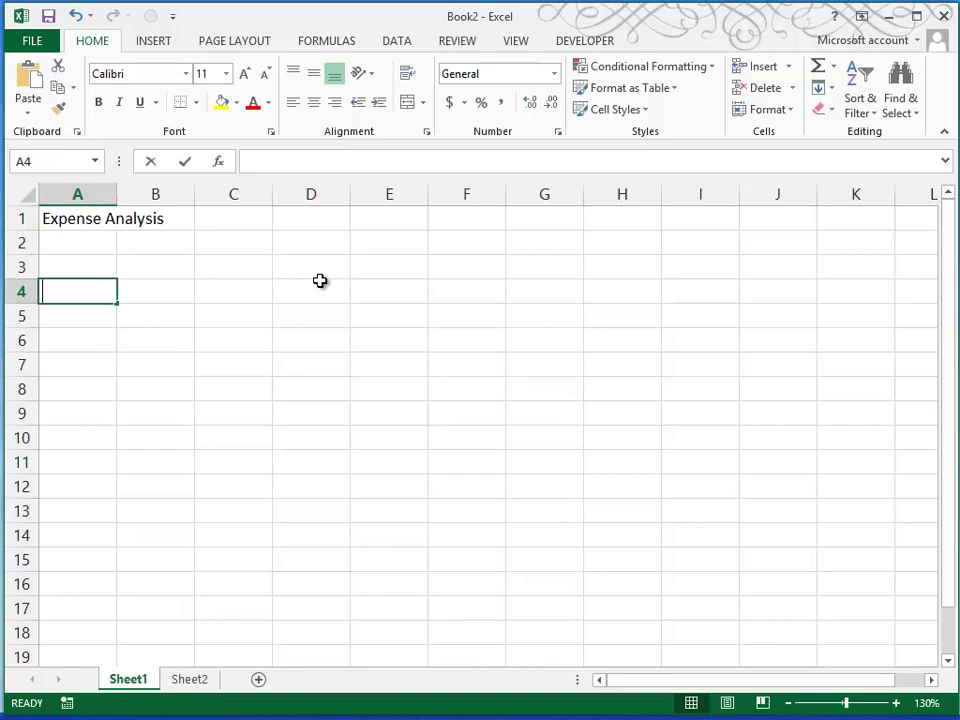
text(Jan)
key(Return)
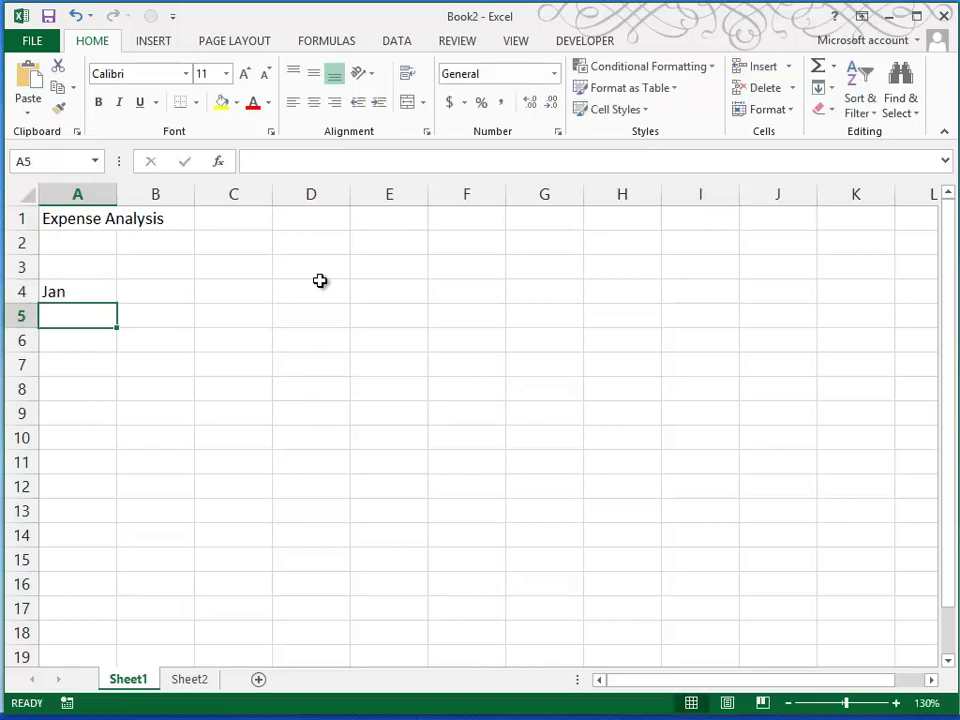
Fill the months from Jan down to Dec in A15 and label A16 'Total'
click(73, 293)
drag(118, 305, 107, 566)
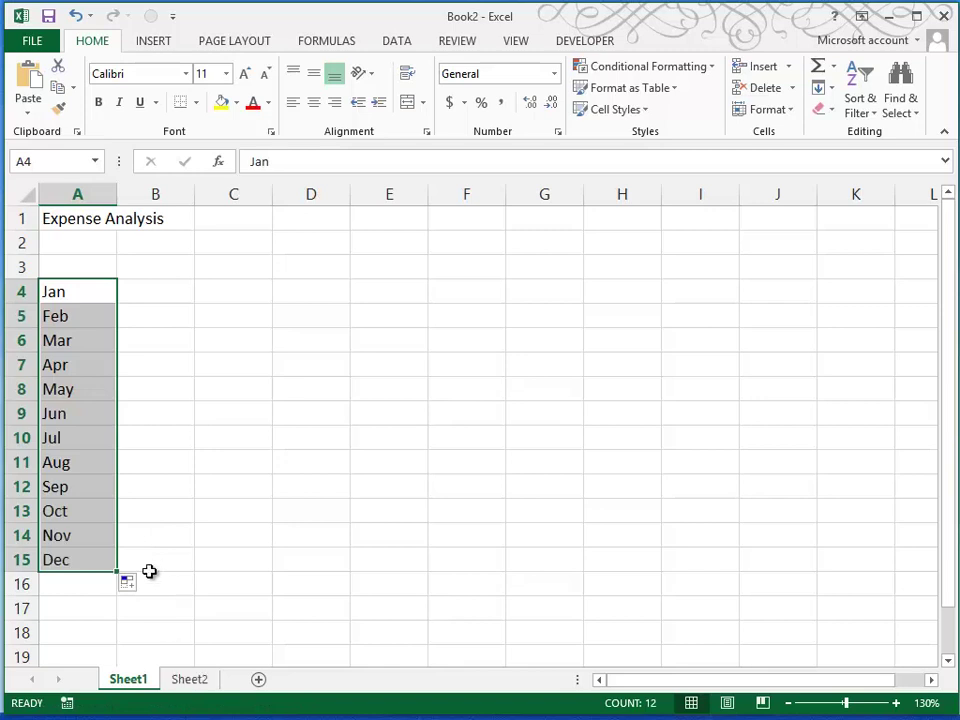
click(100, 578)
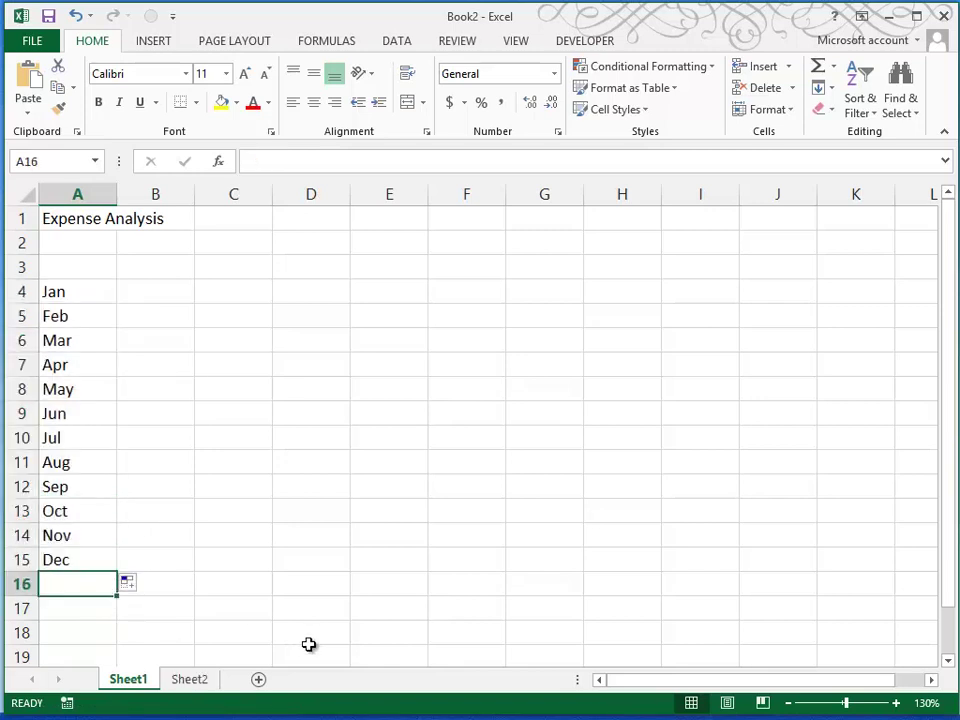
text(Total)
key(Return)
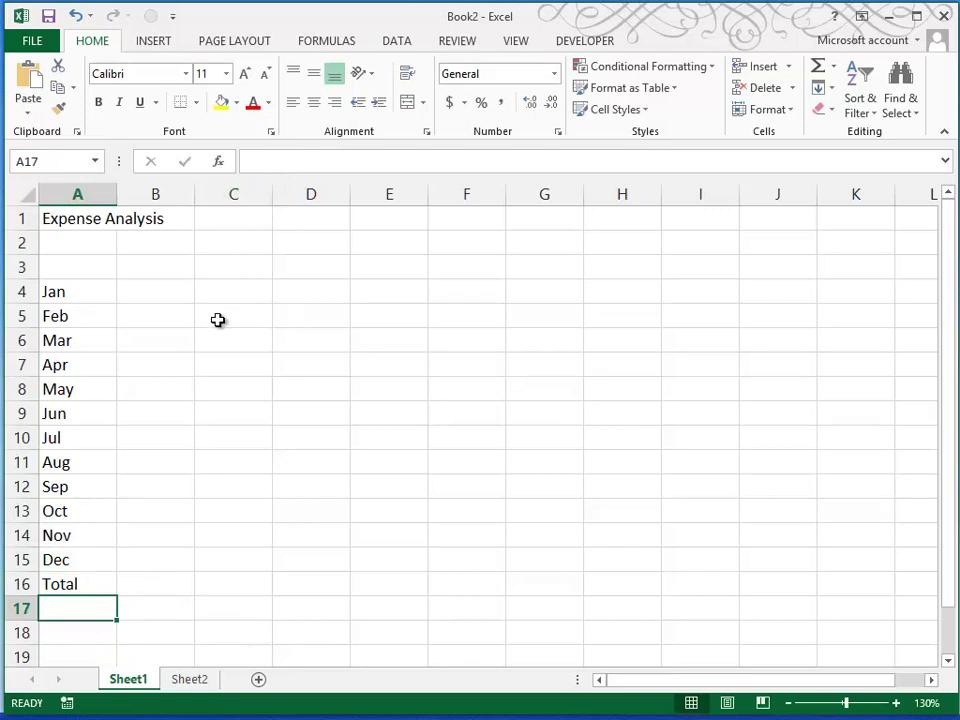
Enter headers District 1, District 2, District 3 and Total in B3:E3, then go to B4 for figures
click(158, 269)
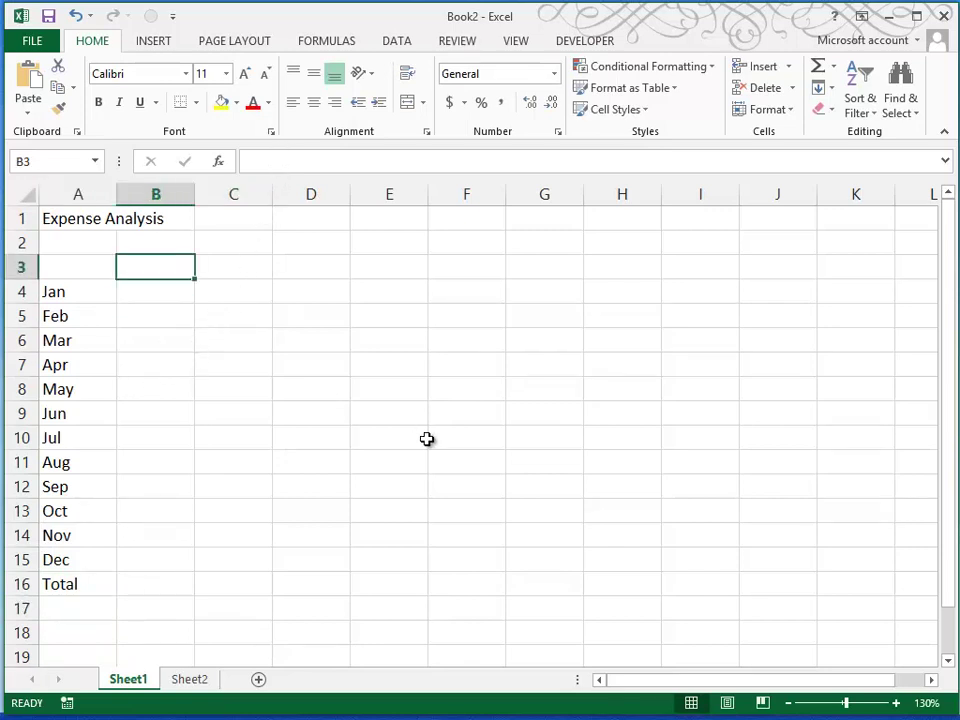
text(District 1)
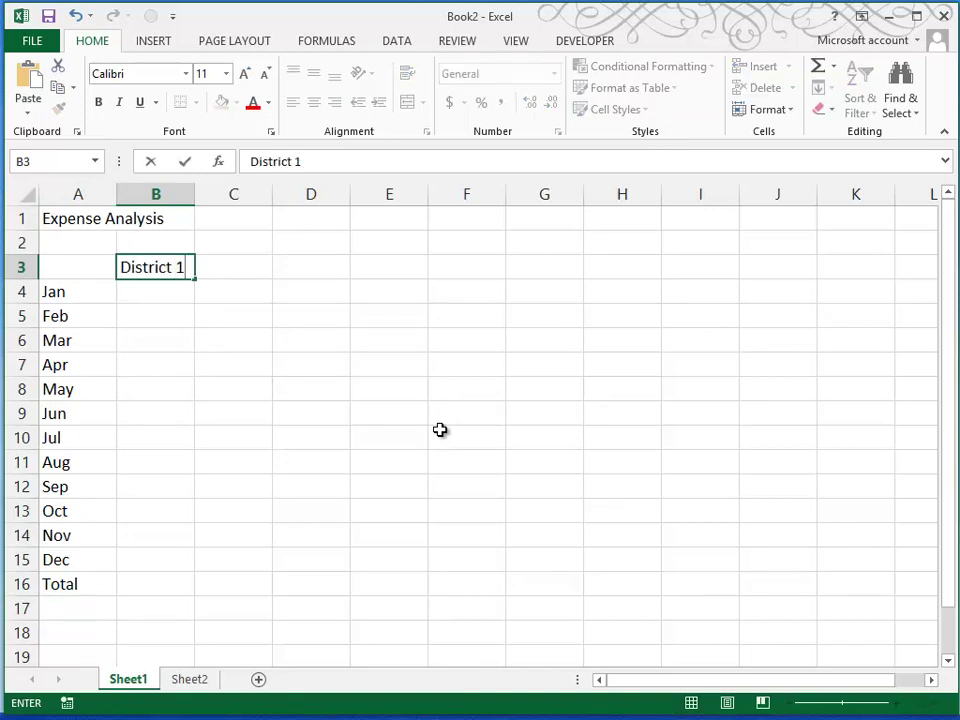
key(Tab)
text(Di)
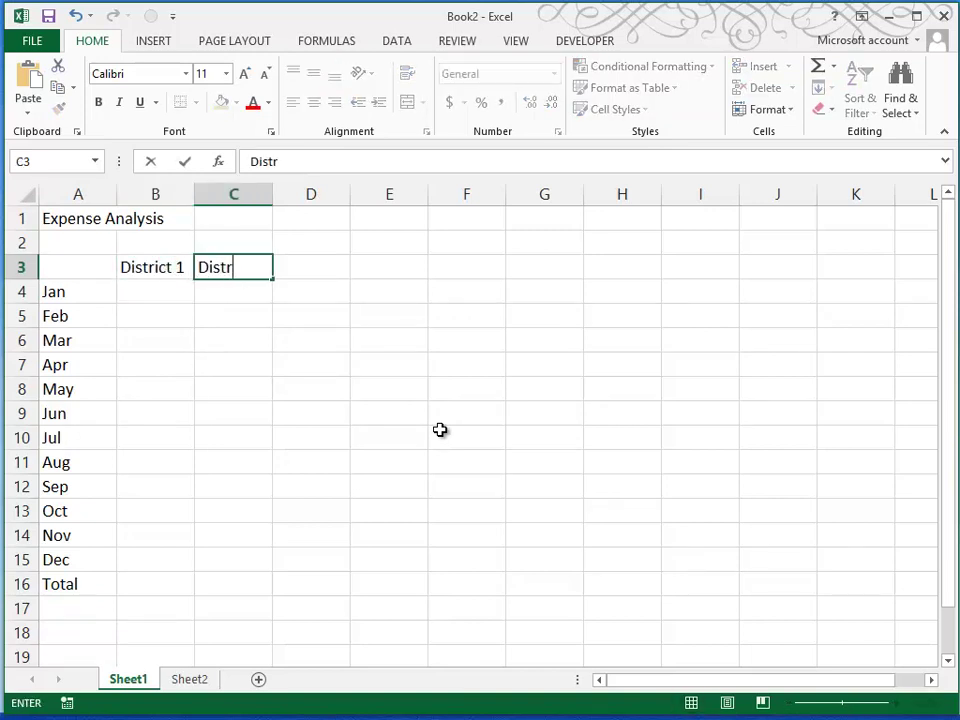
key(Tab)
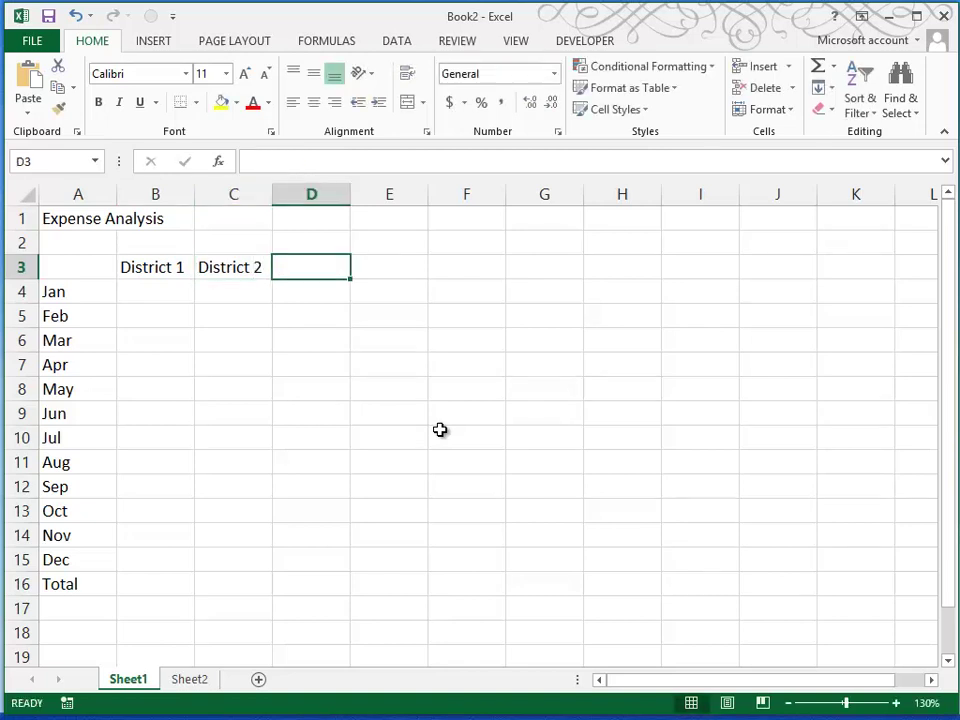
text(Districk)
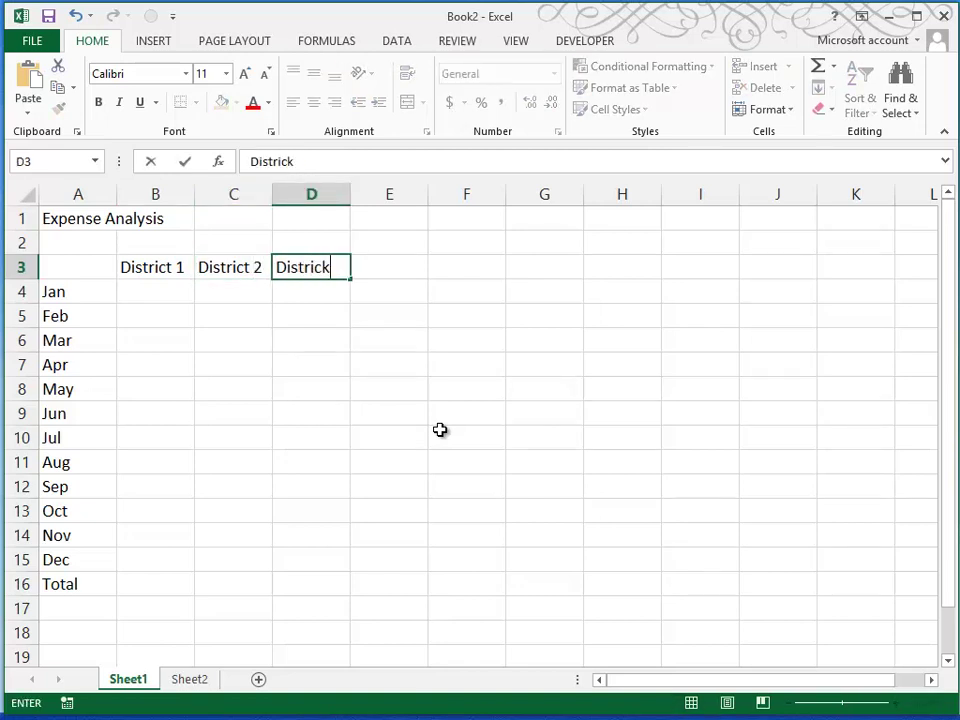
text(t)
key(BackSpace)
key(BackSpace)
text(t)
key(Tab)
text(Total;)
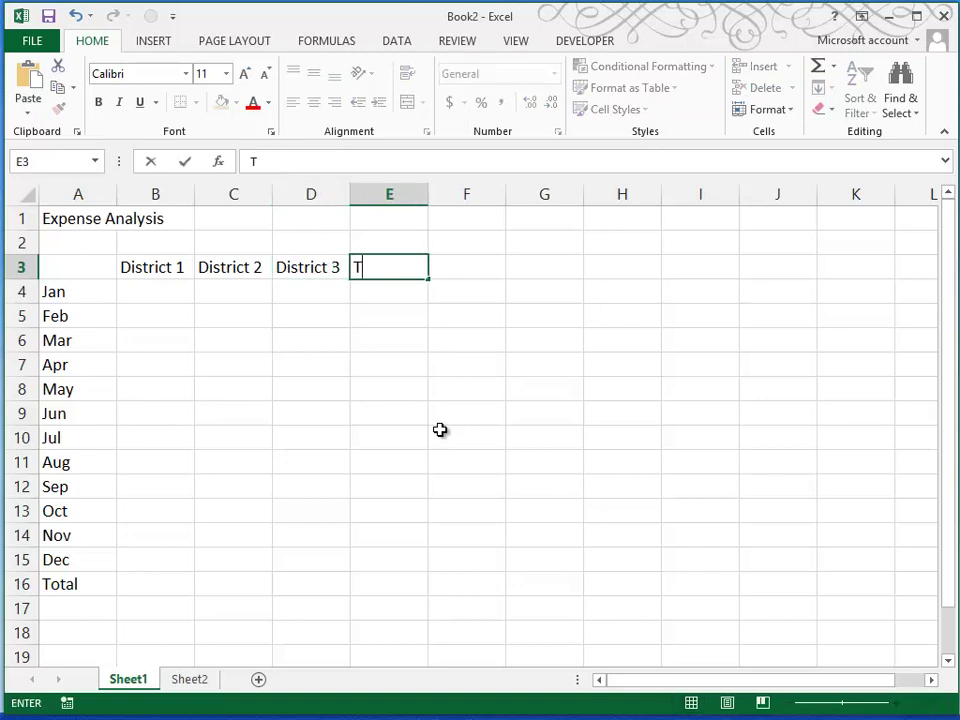
key(Return)
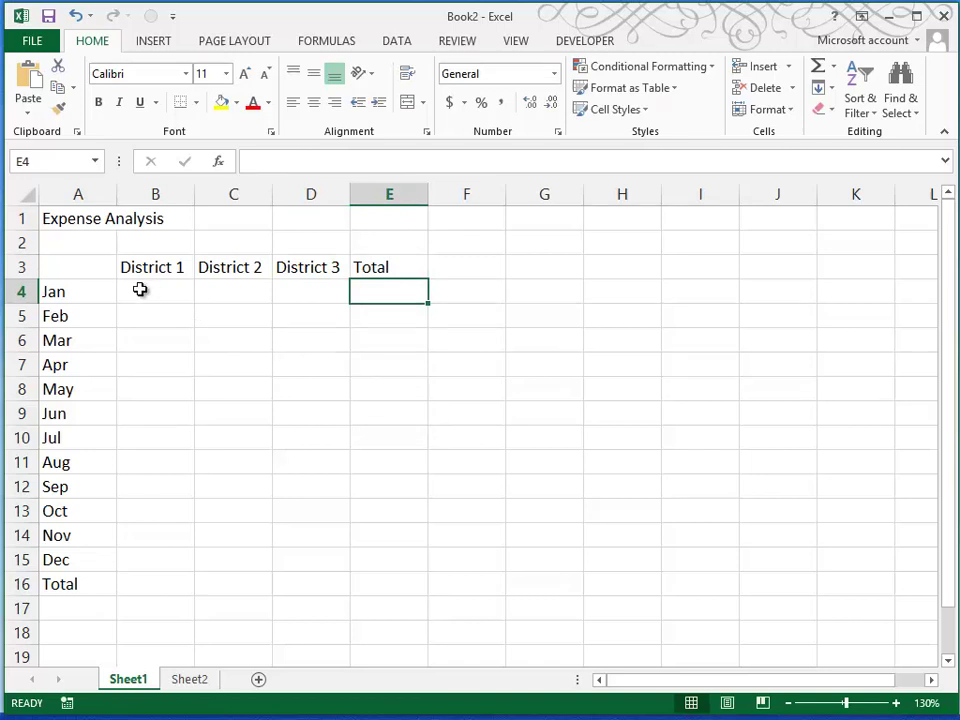
click(139, 288)
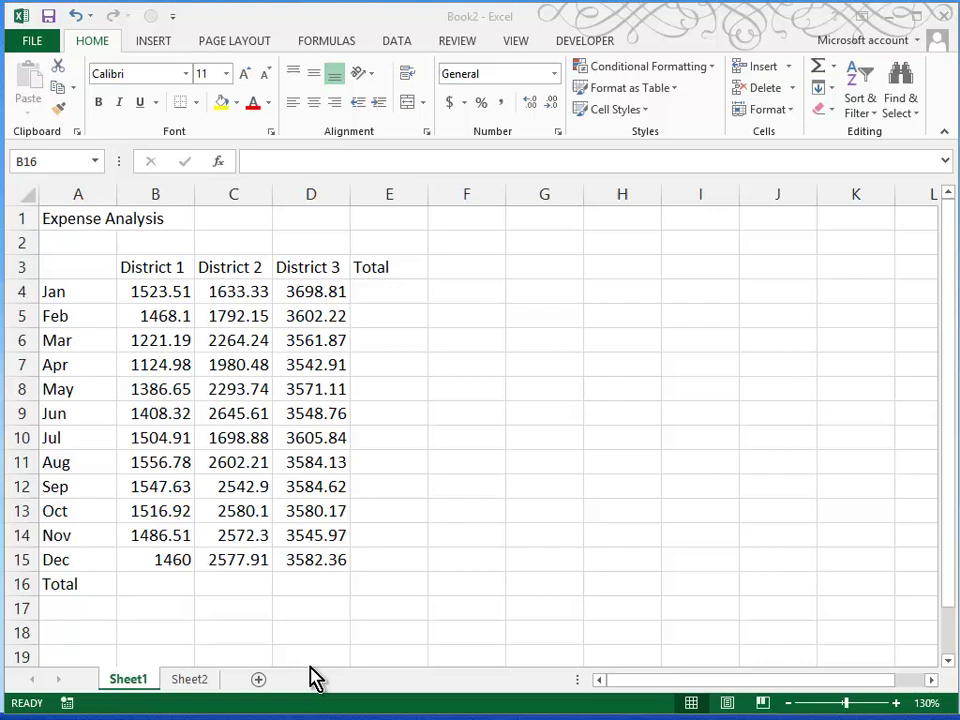
AutoSum the District 1 monthly expenses into B16
key(shift+Right)
key(shift+Right)
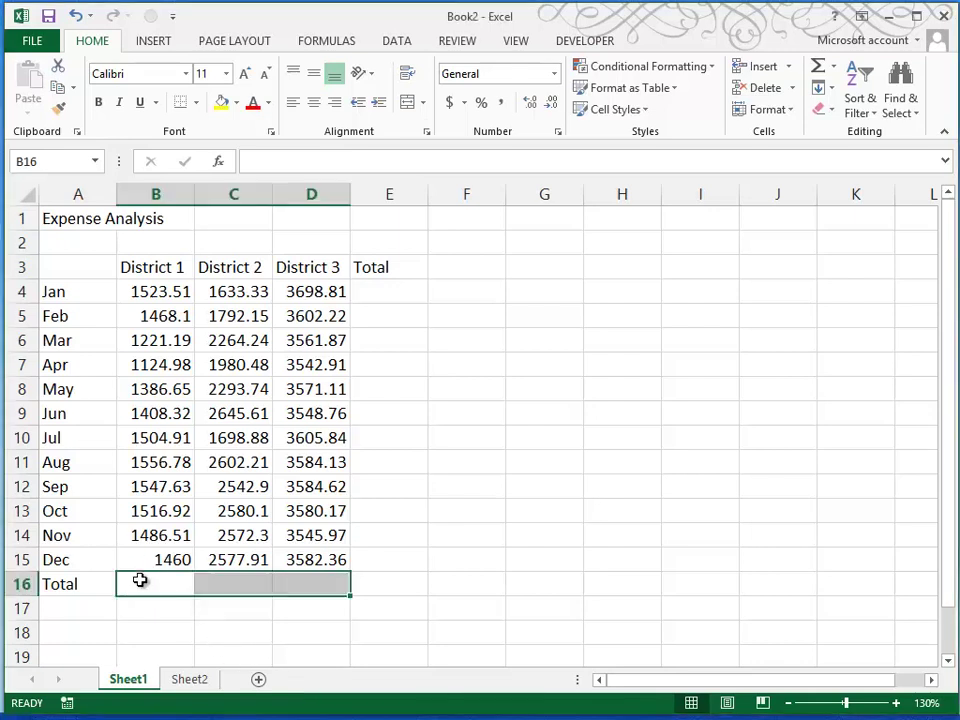
click(131, 585)
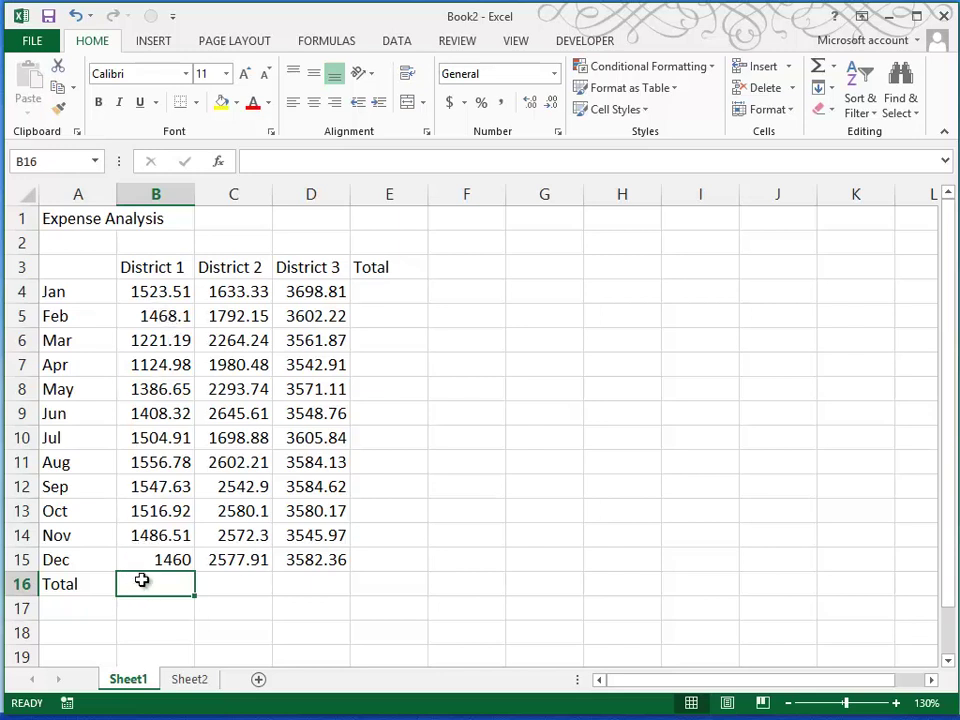
click(818, 70)
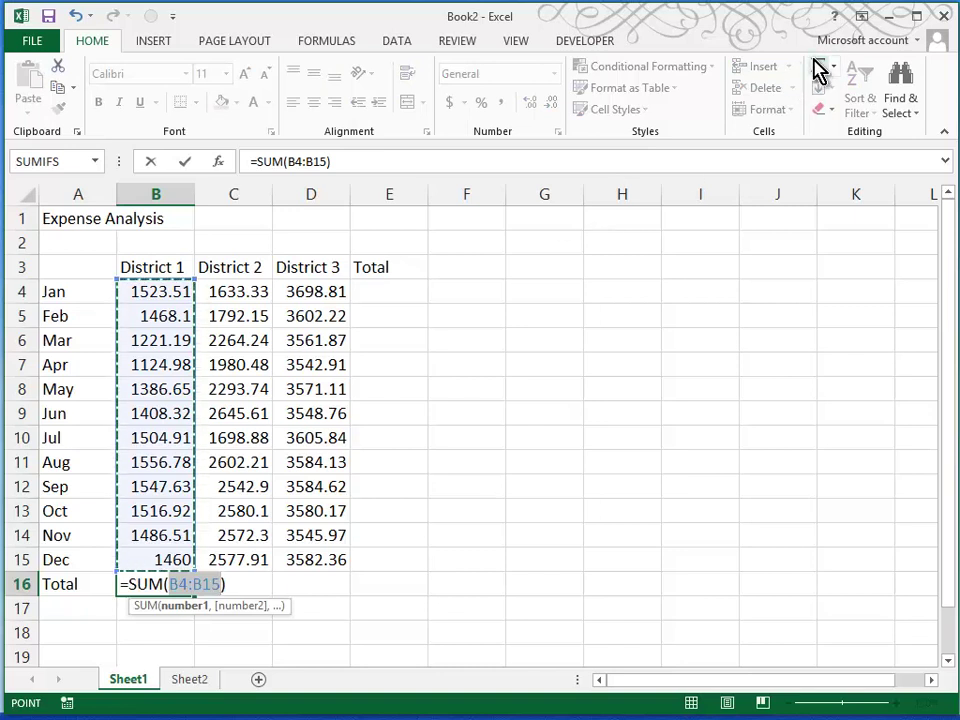
click(818, 70)
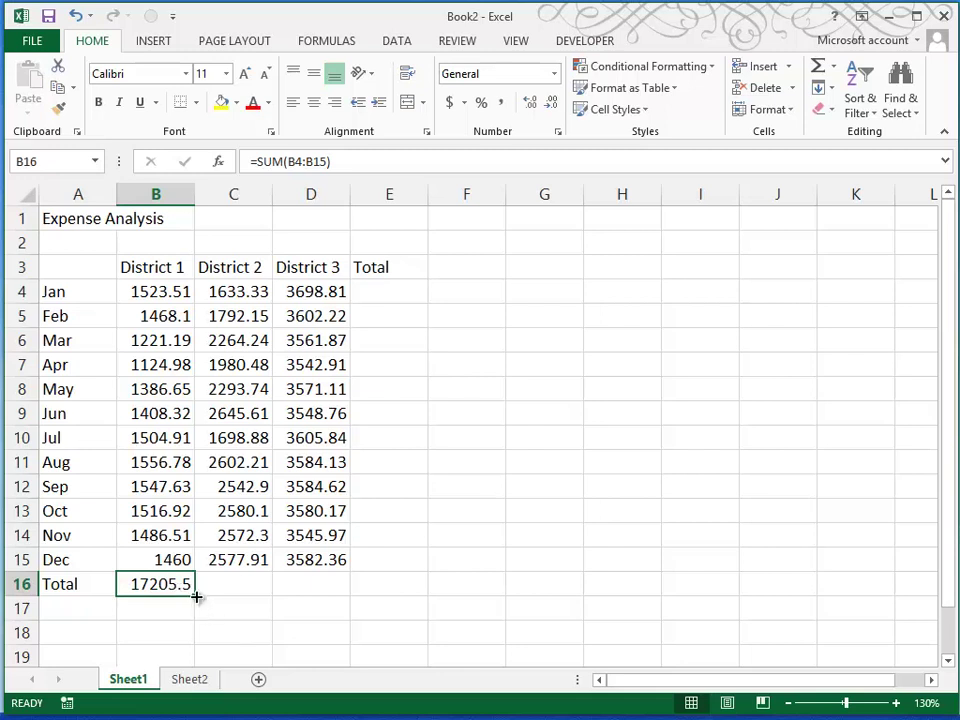
Copy the total formula across to D16 and autofit columns C and D
drag(195, 596, 335, 598)
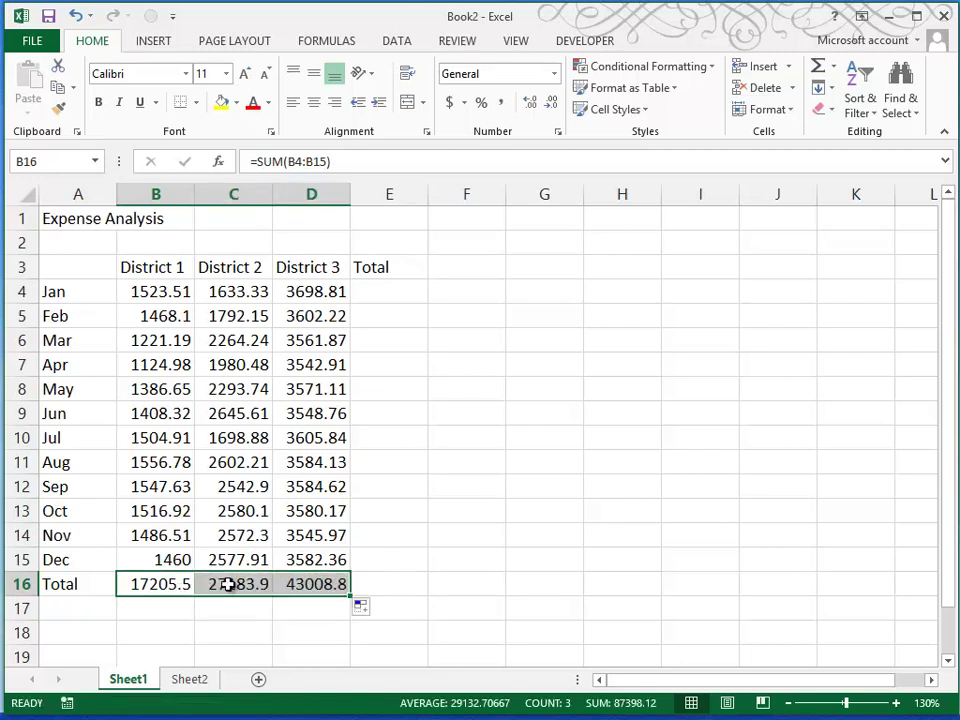
click(251, 584)
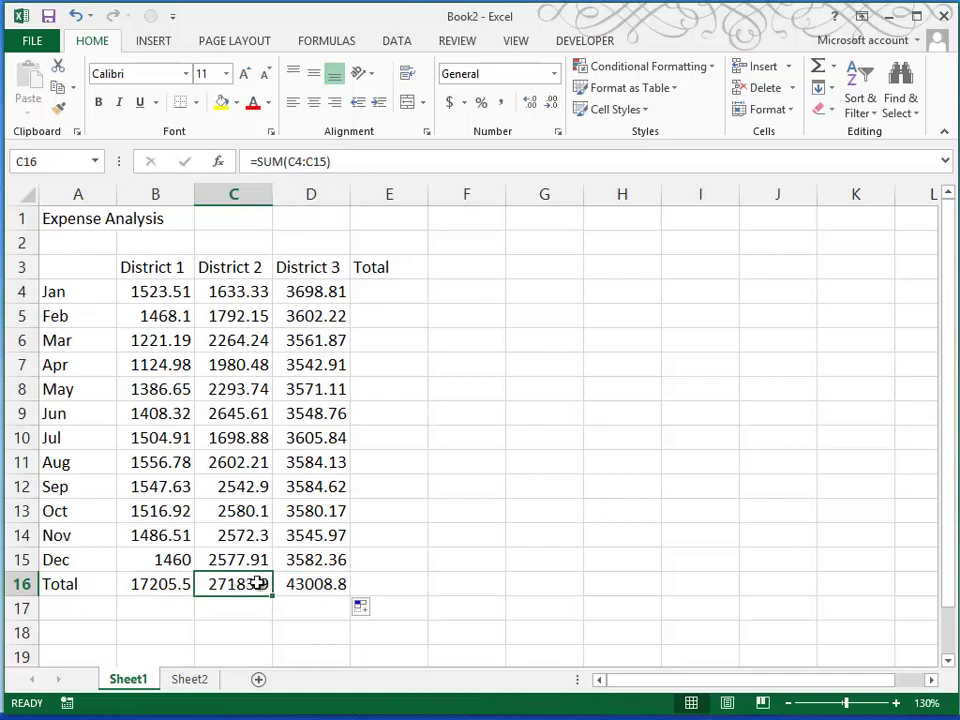
click(321, 584)
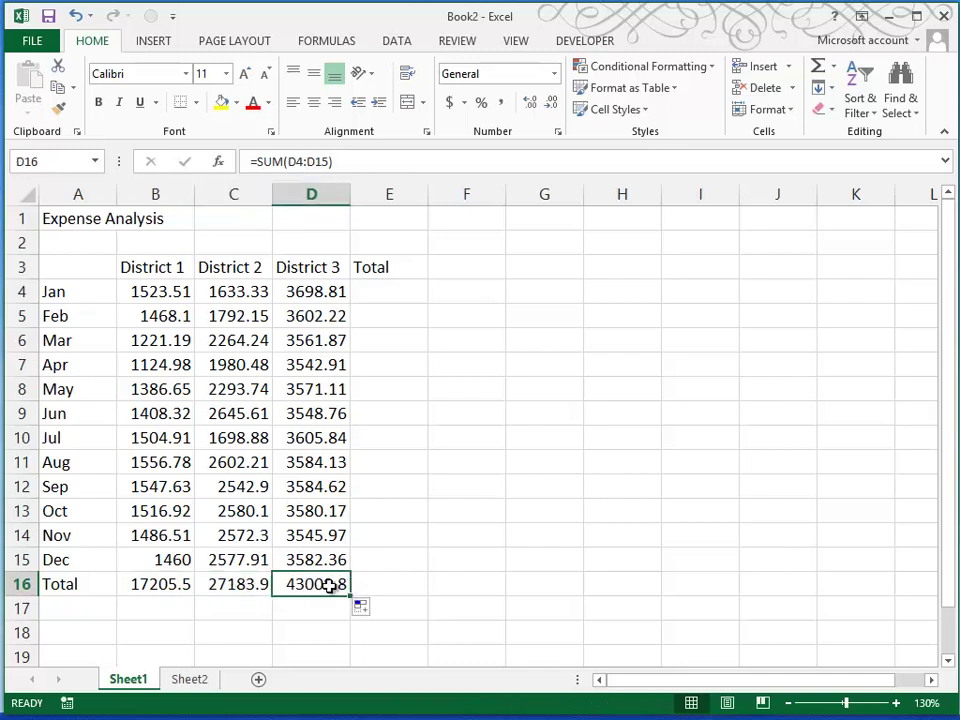
click(230, 584)
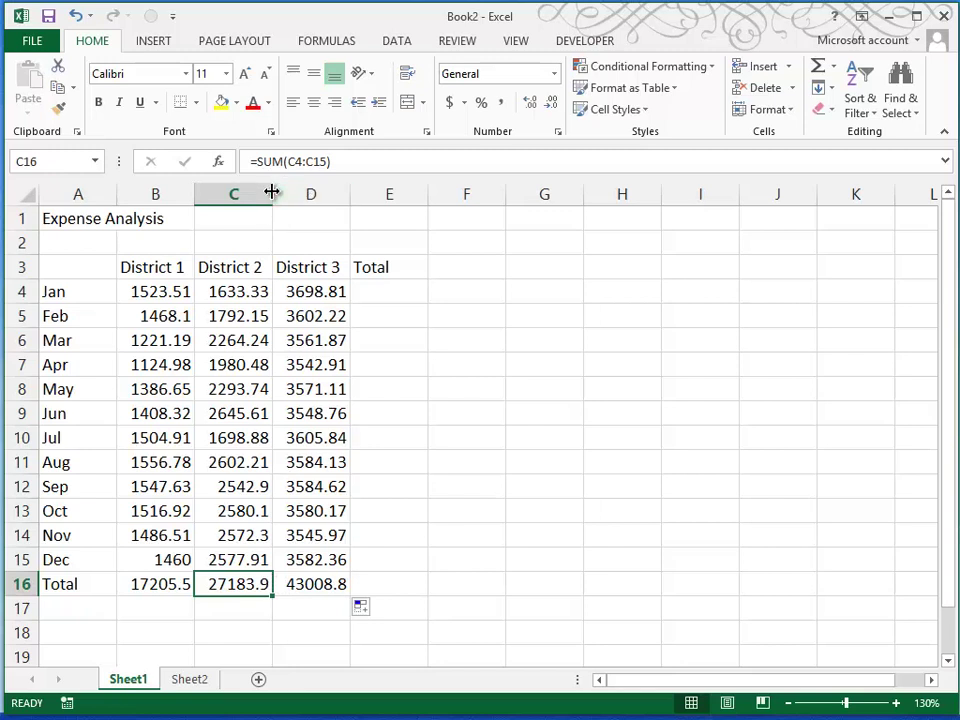
drag(272, 190, 279, 190)
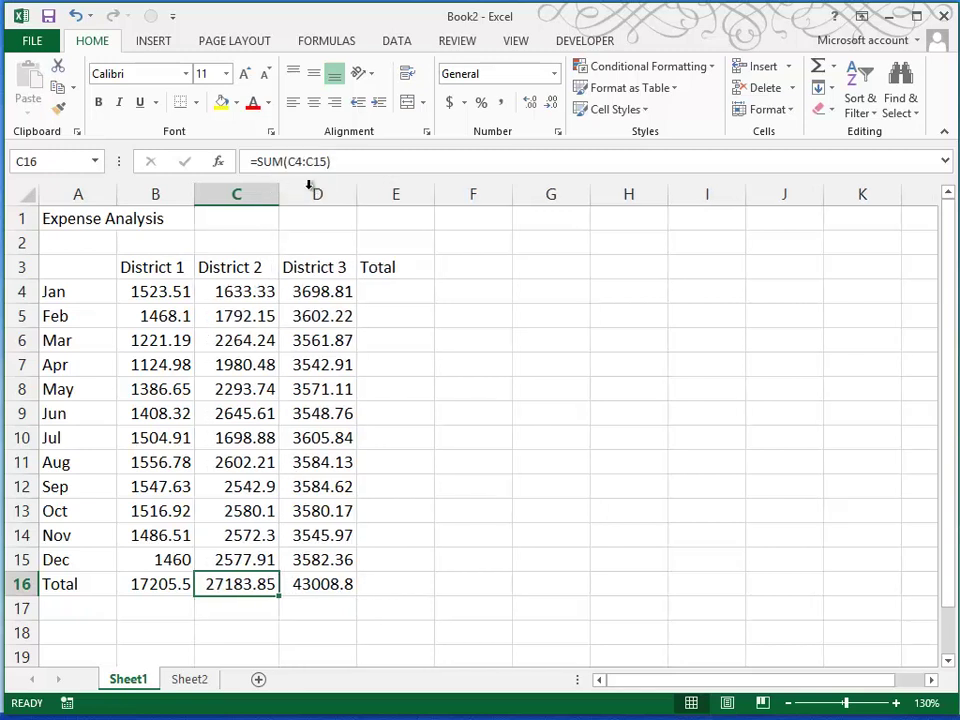
double_click(358, 195)
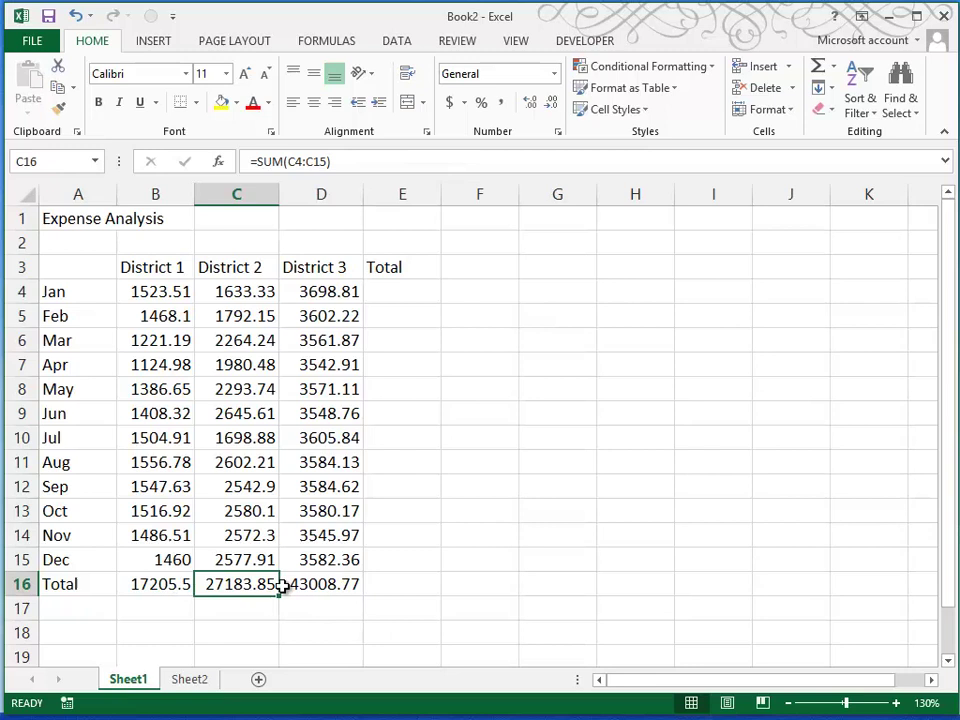
AutoSum January's districts into E4 with =SUM(B4:D4) and fill it down to E15 for Dec
click(390, 289)
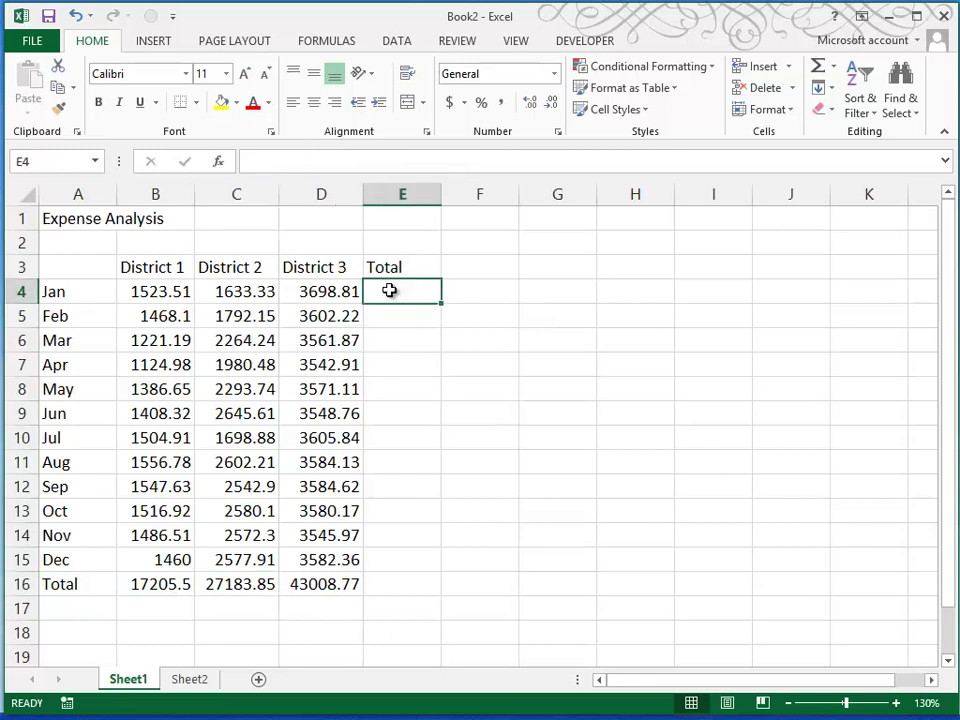
click(820, 72)
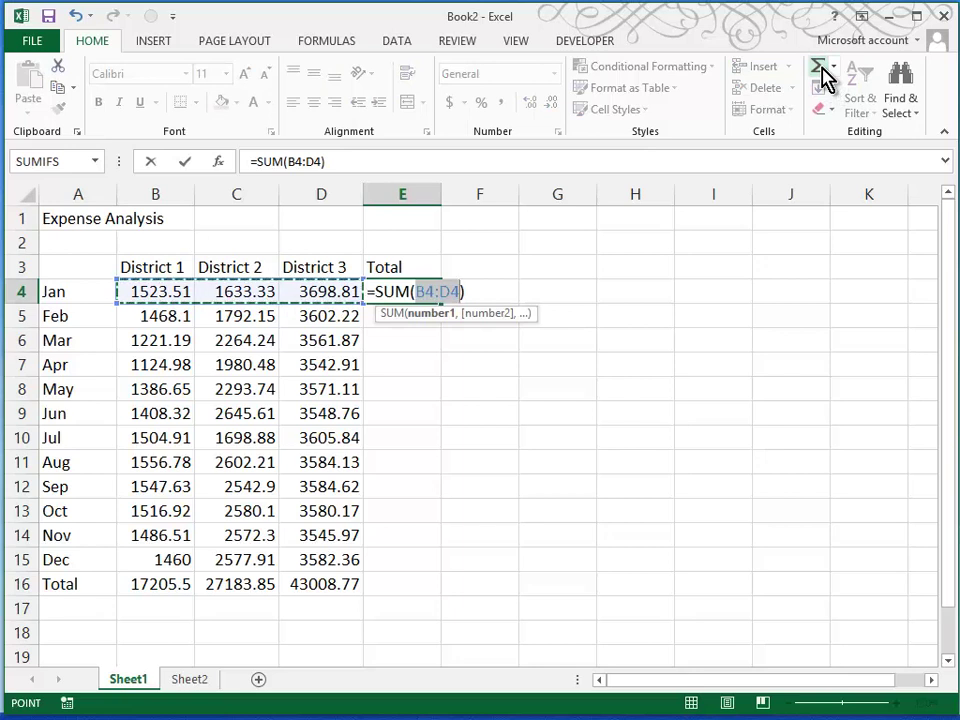
click(821, 75)
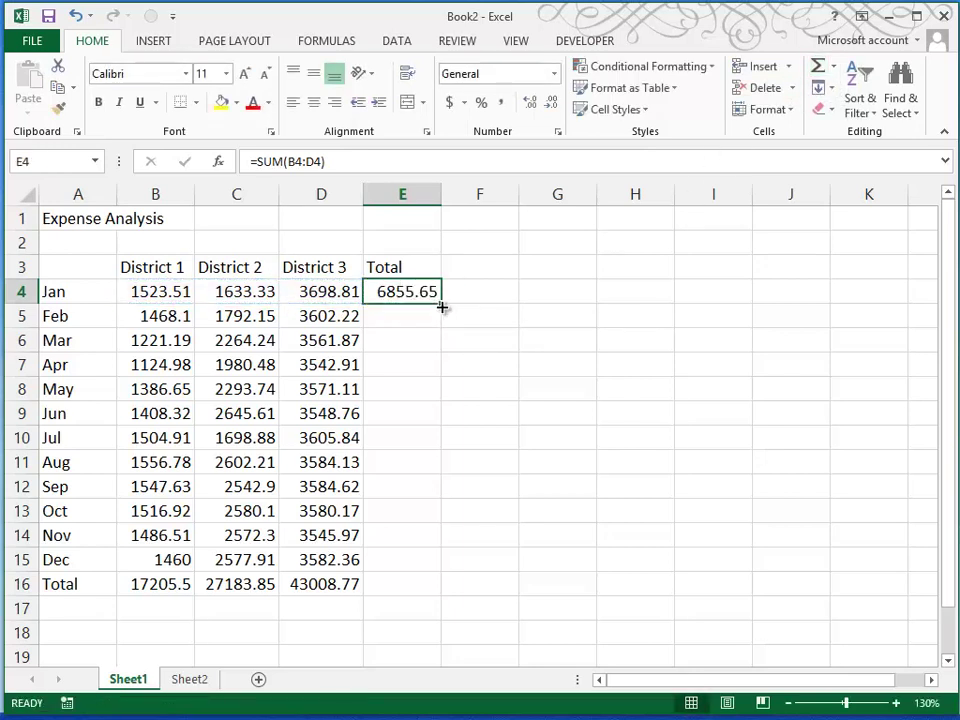
double_click(442, 306)
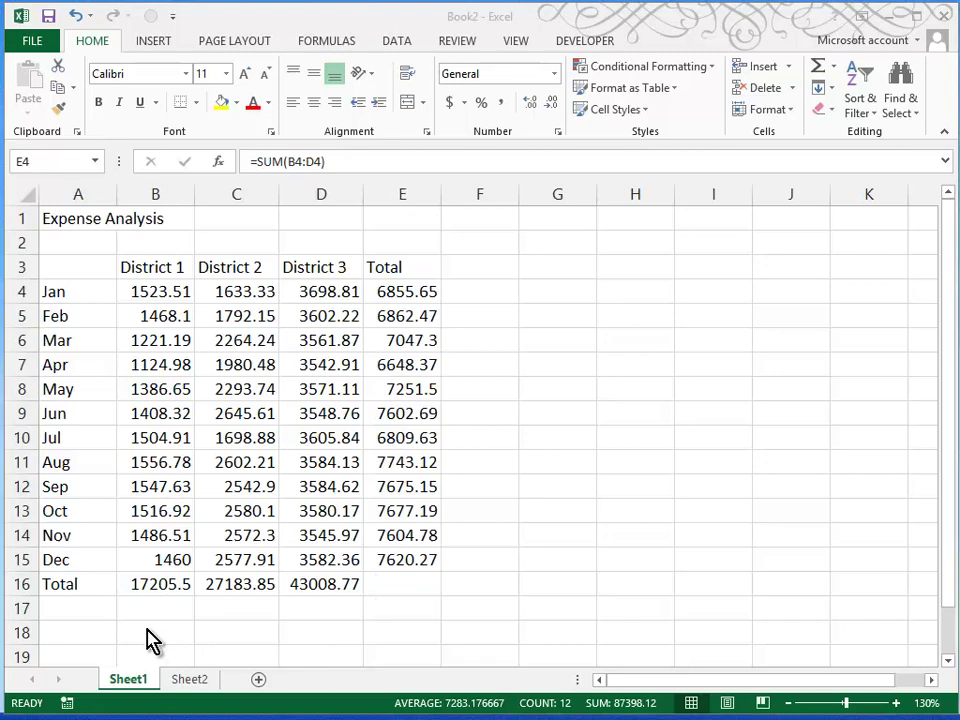
click(172, 632)
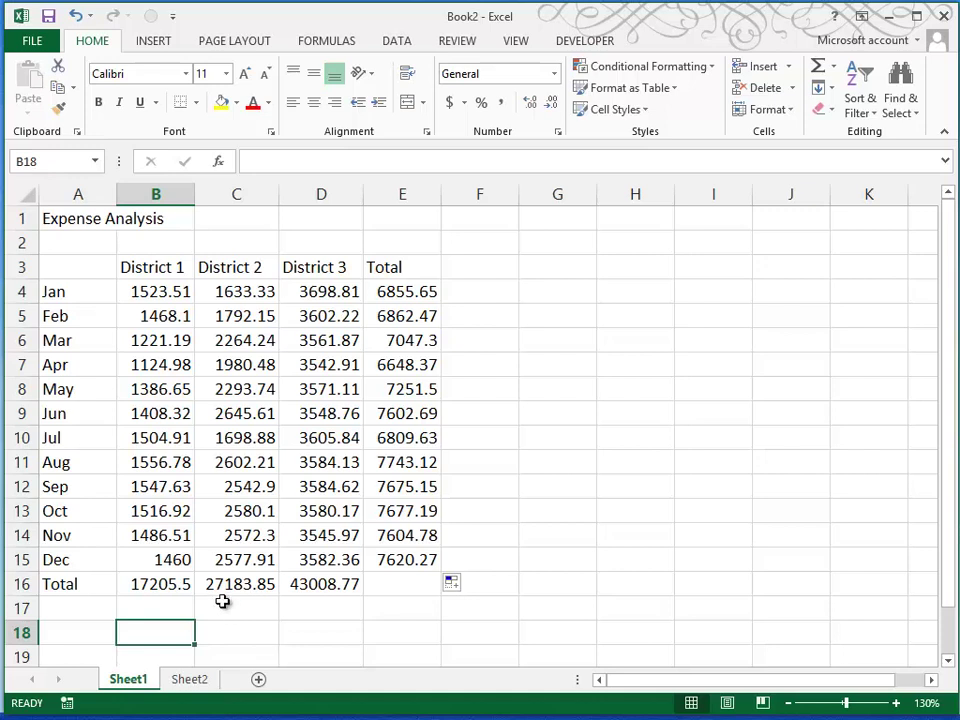
Enter the 0.5 rate in A18 with labels Increase and Total in A19:A20, then select B19
click(80, 638)
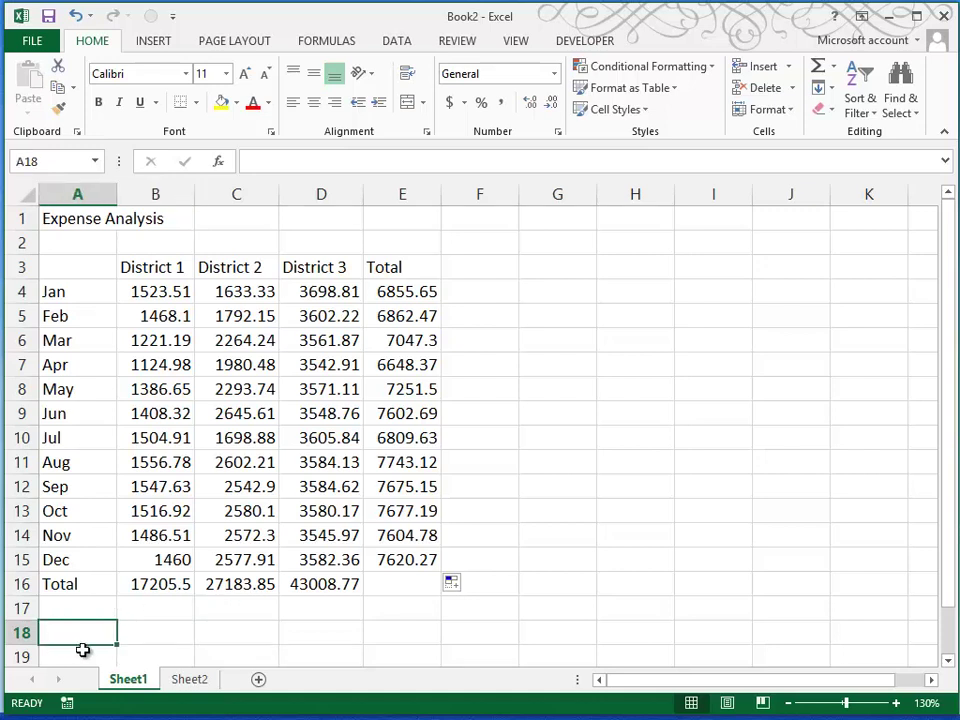
text(.5)
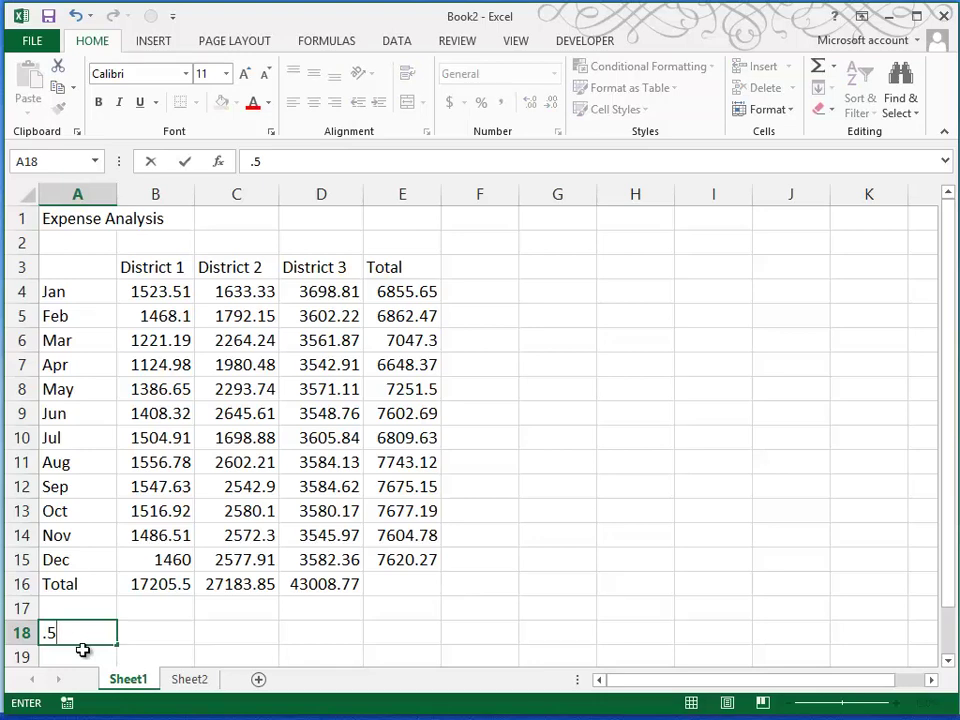
key(Return)
text(Increase)
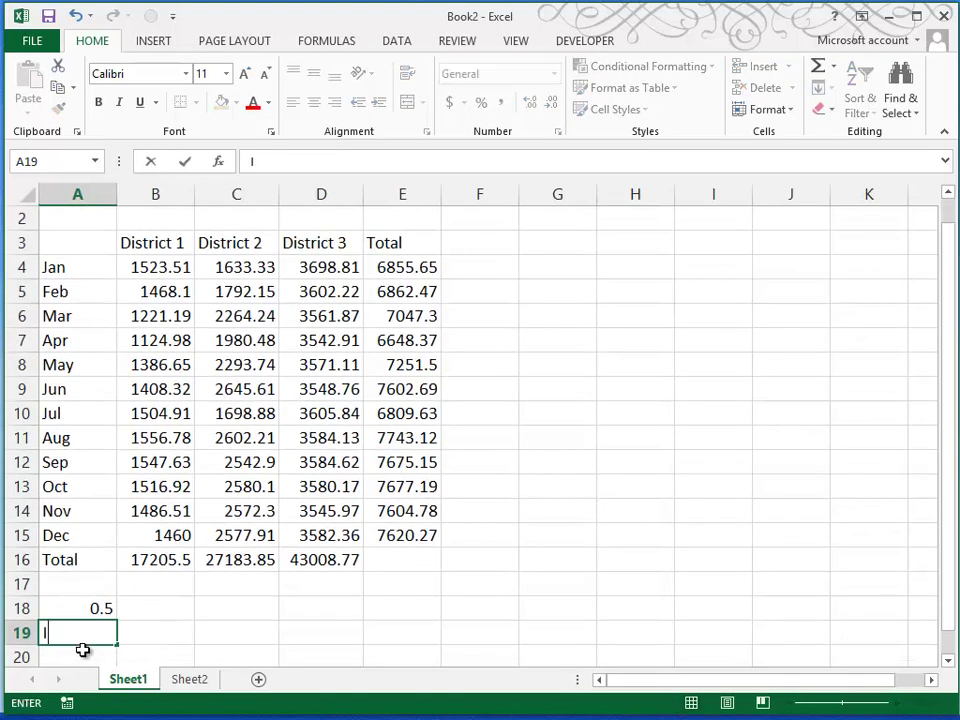
key(Return)
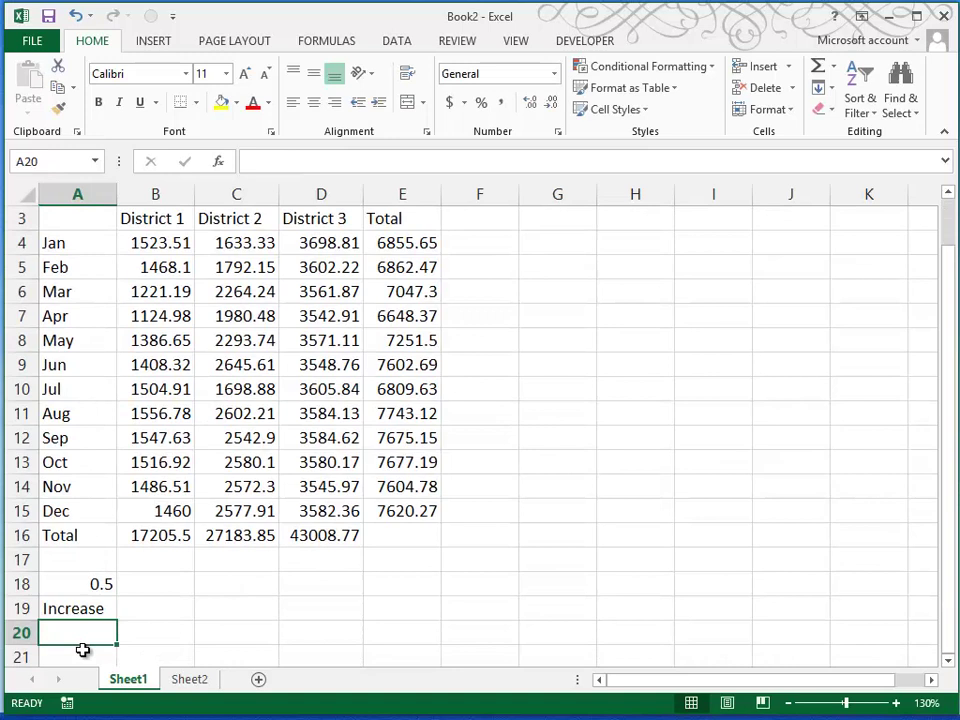
text(Tota)
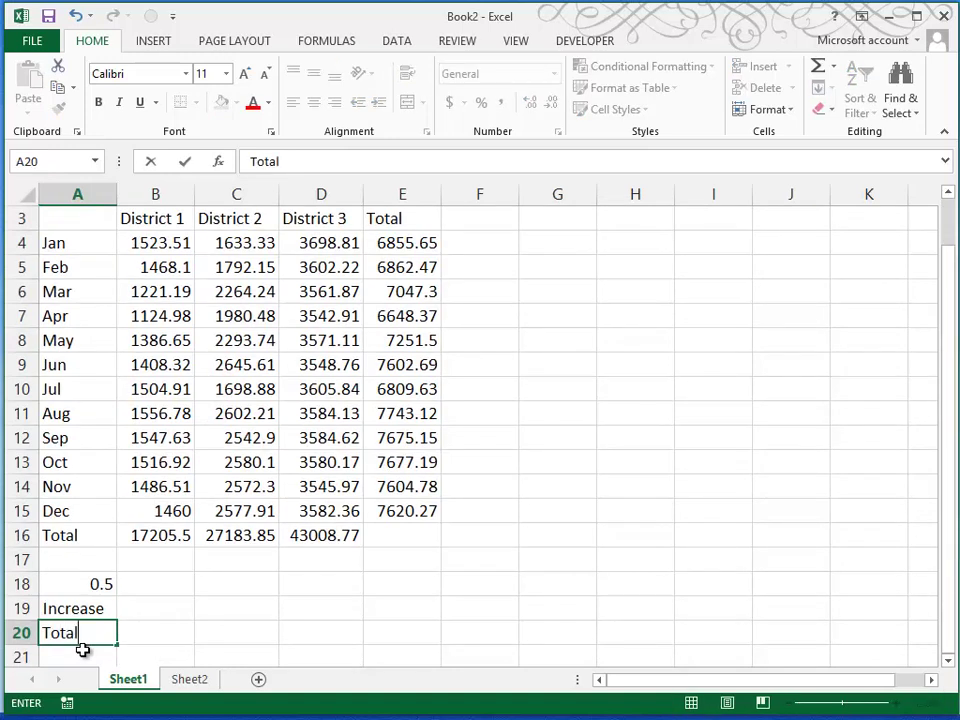
text(l)
key(Up)
key(Right)
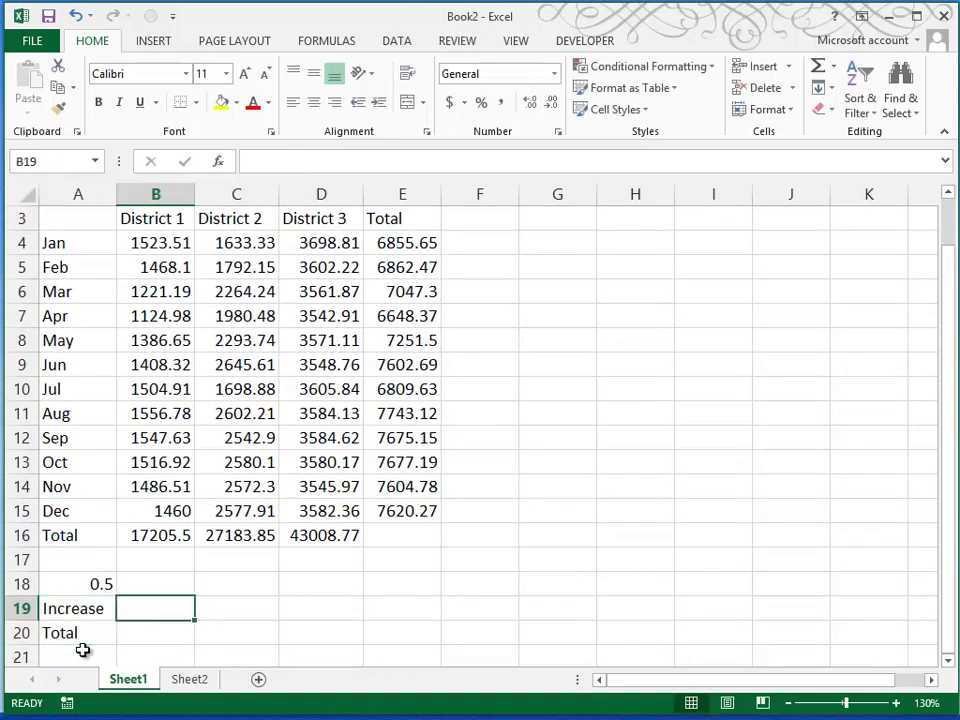
click(165, 537)
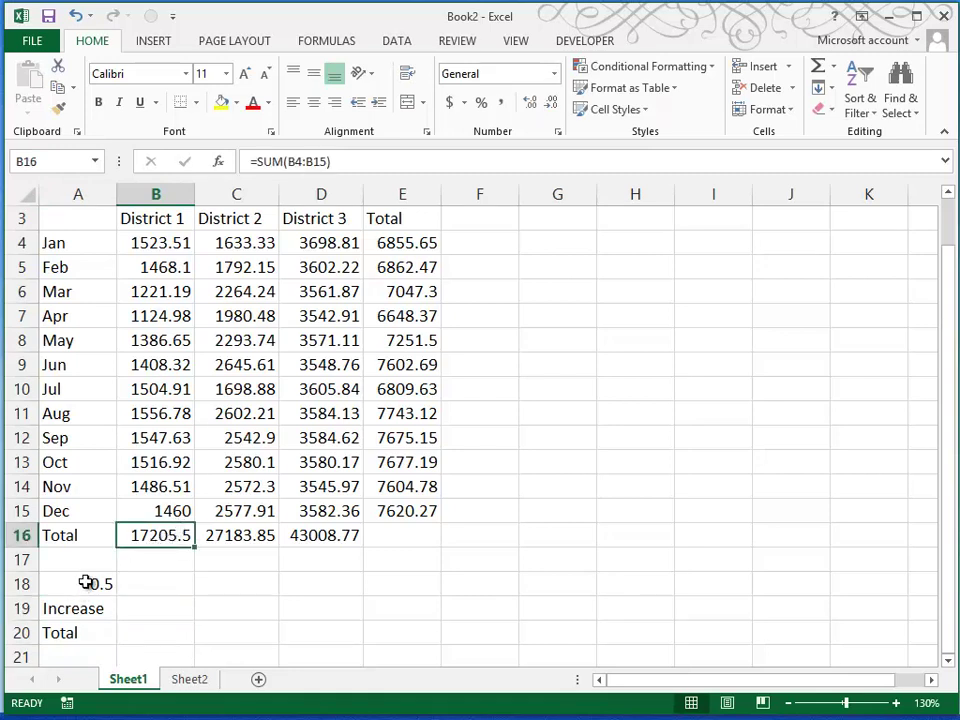
click(137, 610)
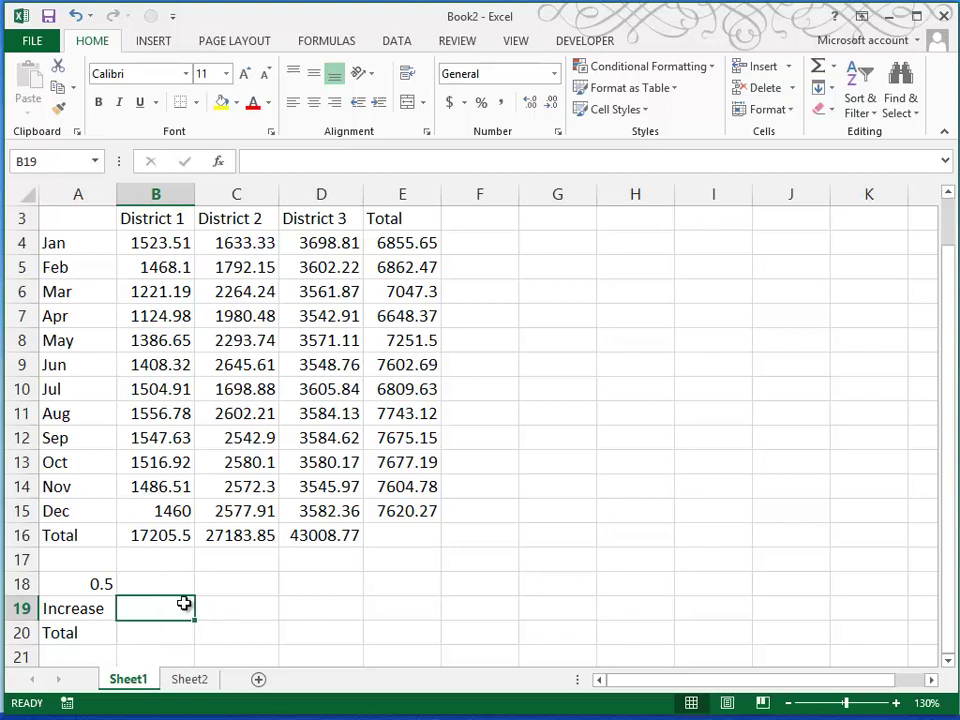
Enter =B16*A18 in B19 for District 1's increase of 8602.75
text(=)
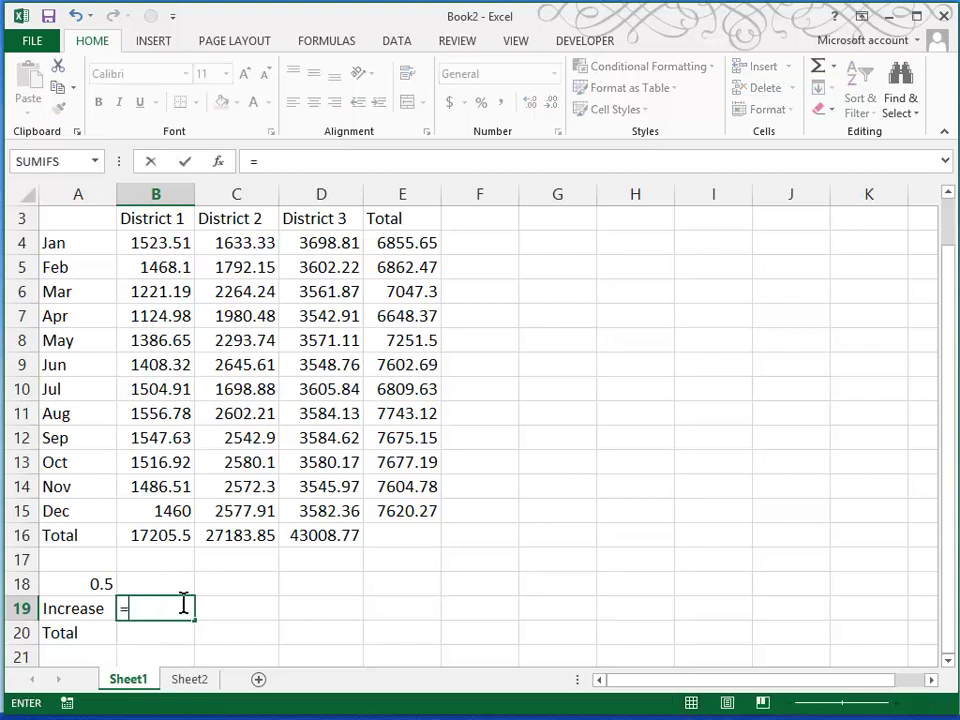
click(161, 537)
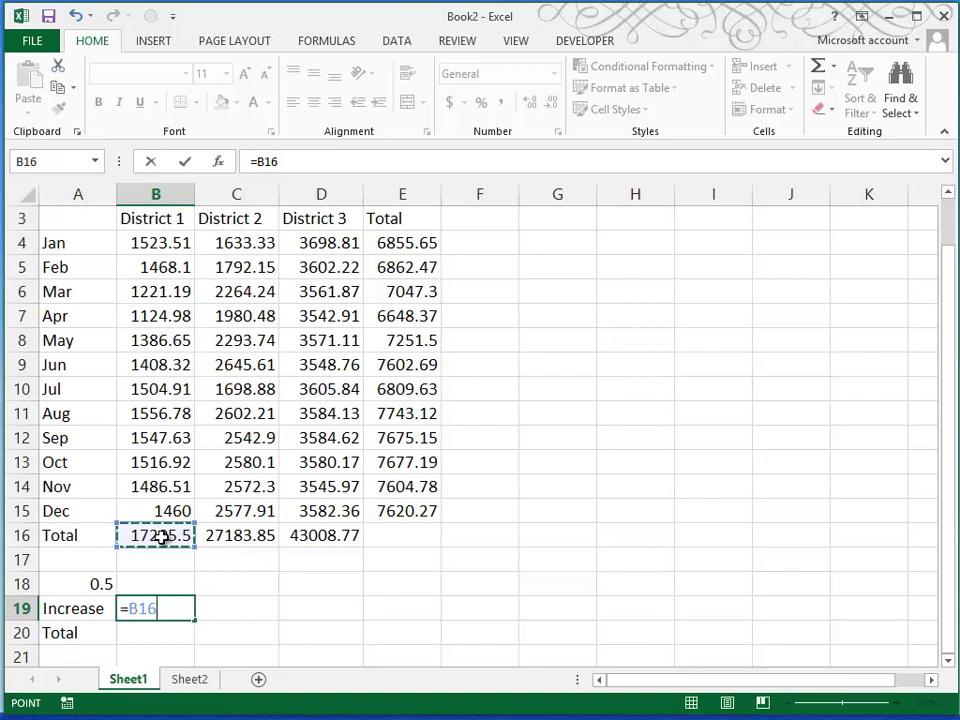
text(*)
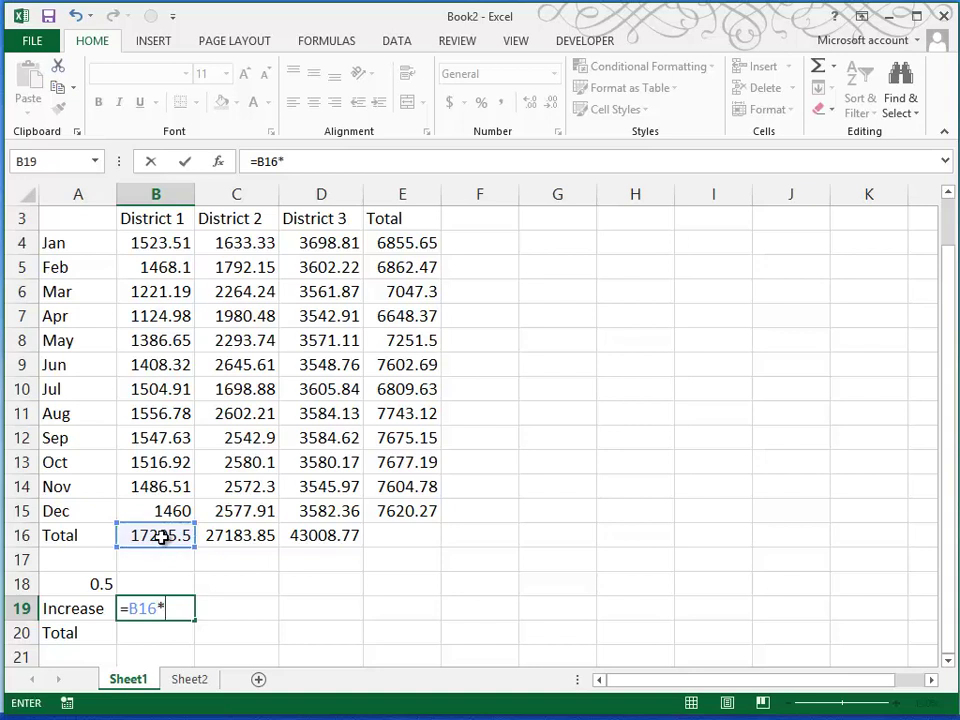
click(98, 576)
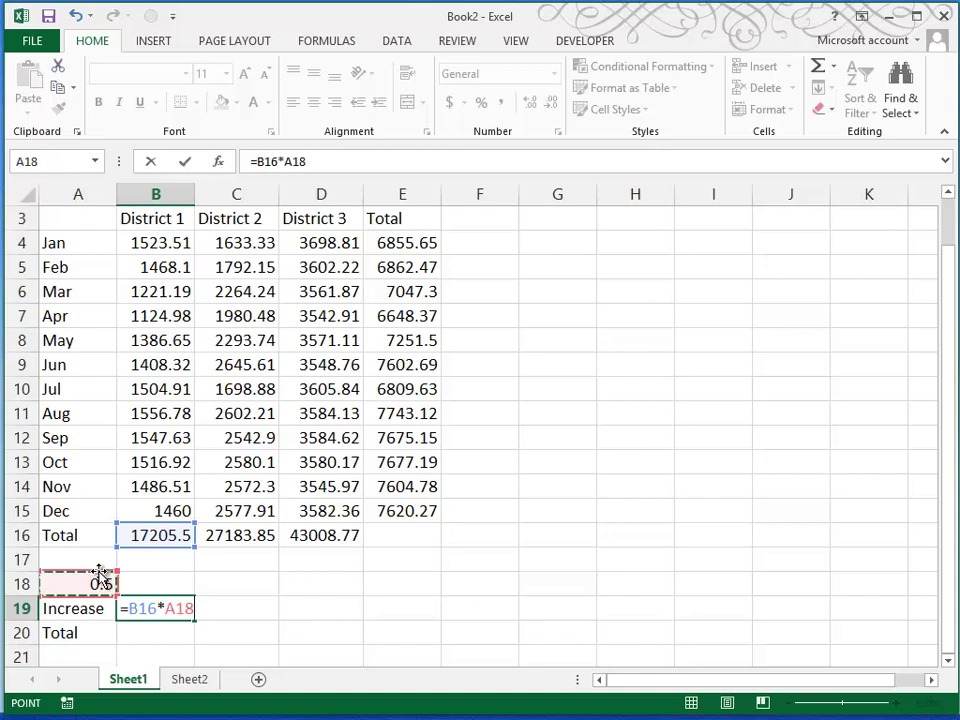
key(Return)
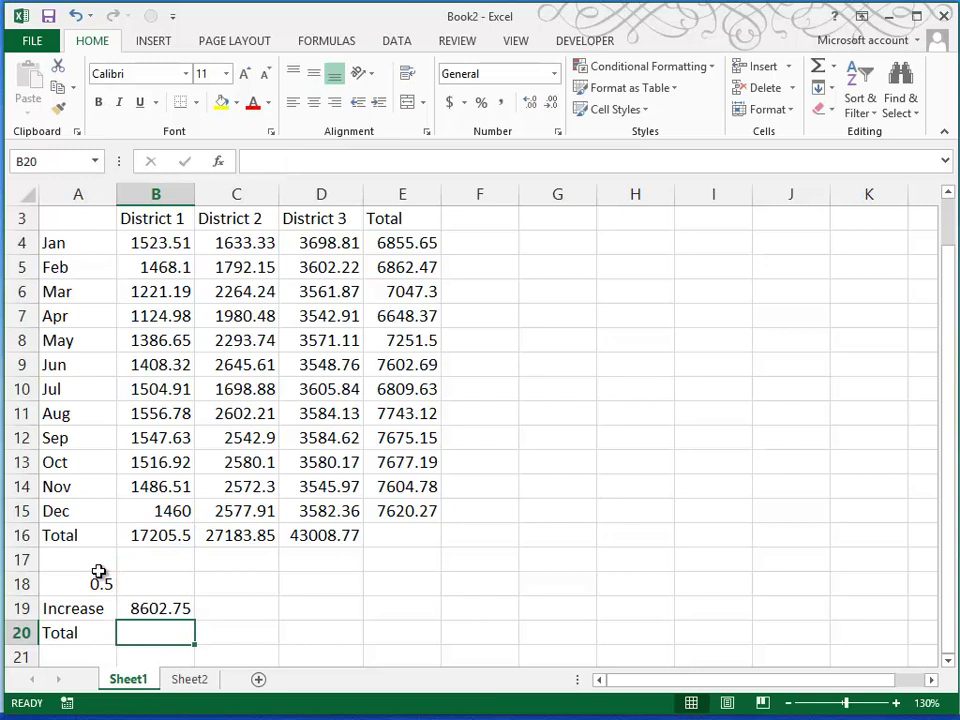
click(168, 609)
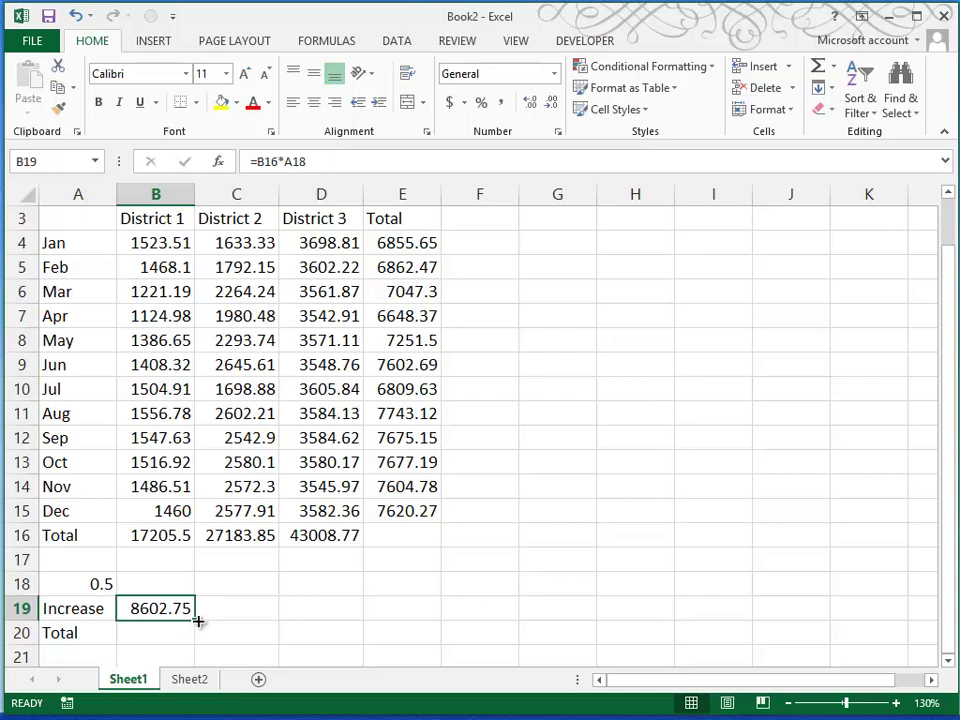
Enter =B16+B19 in B20 for District 1's new total of 25808.25
click(158, 632)
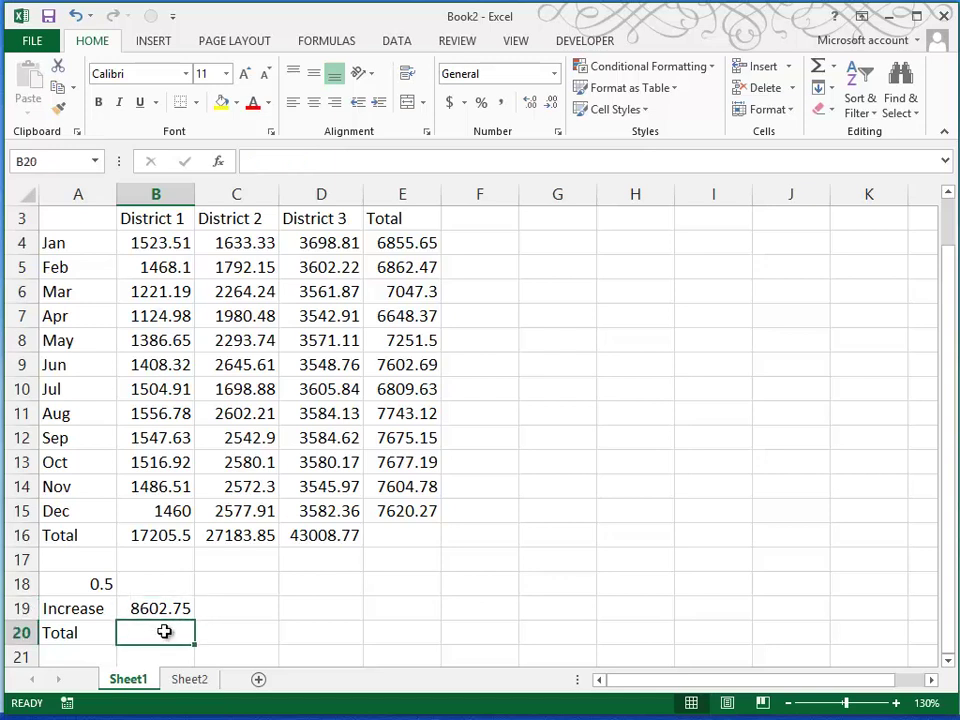
text(=)
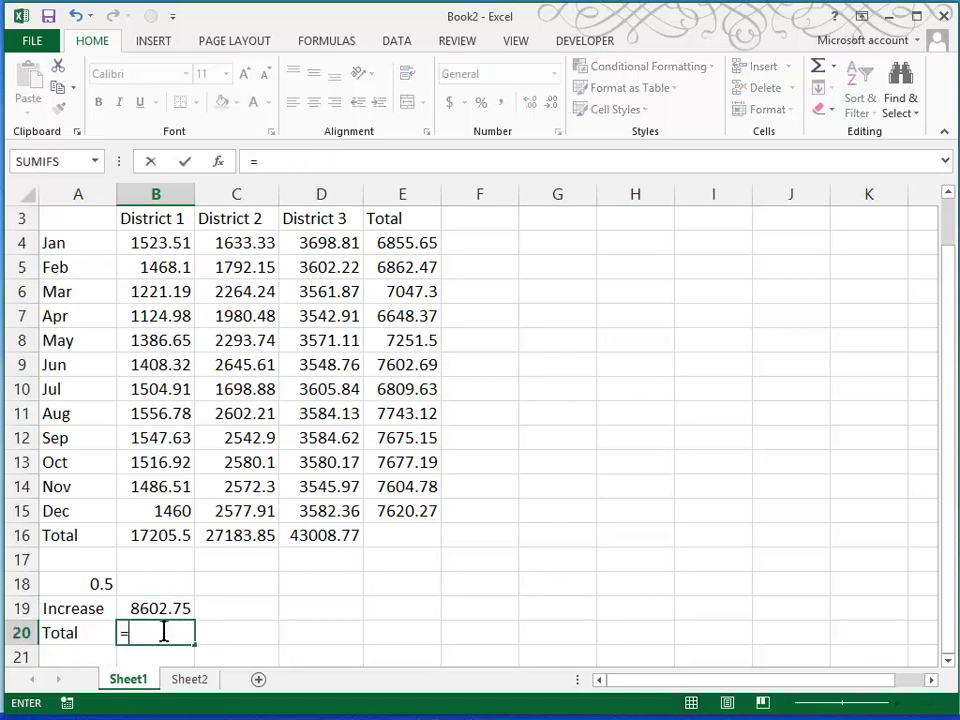
click(158, 537)
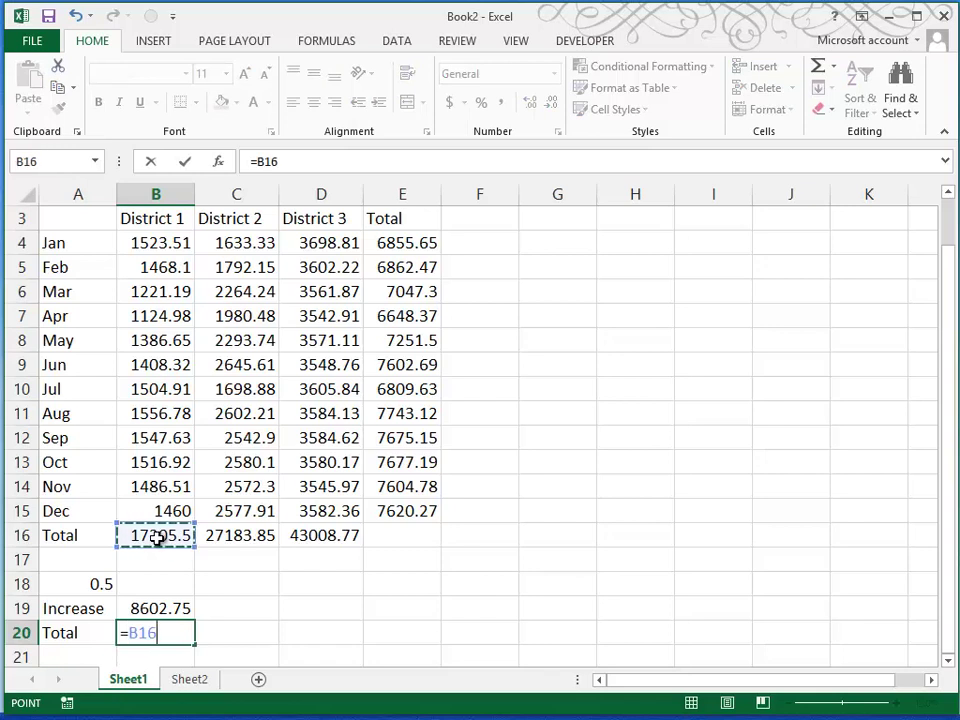
text(+)
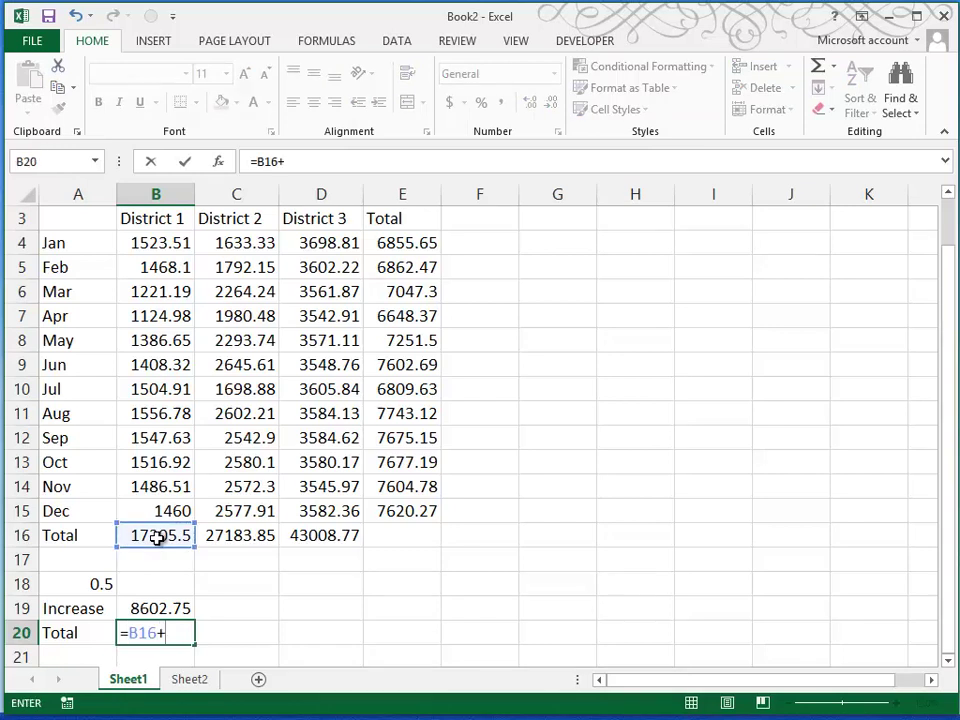
click(165, 607)
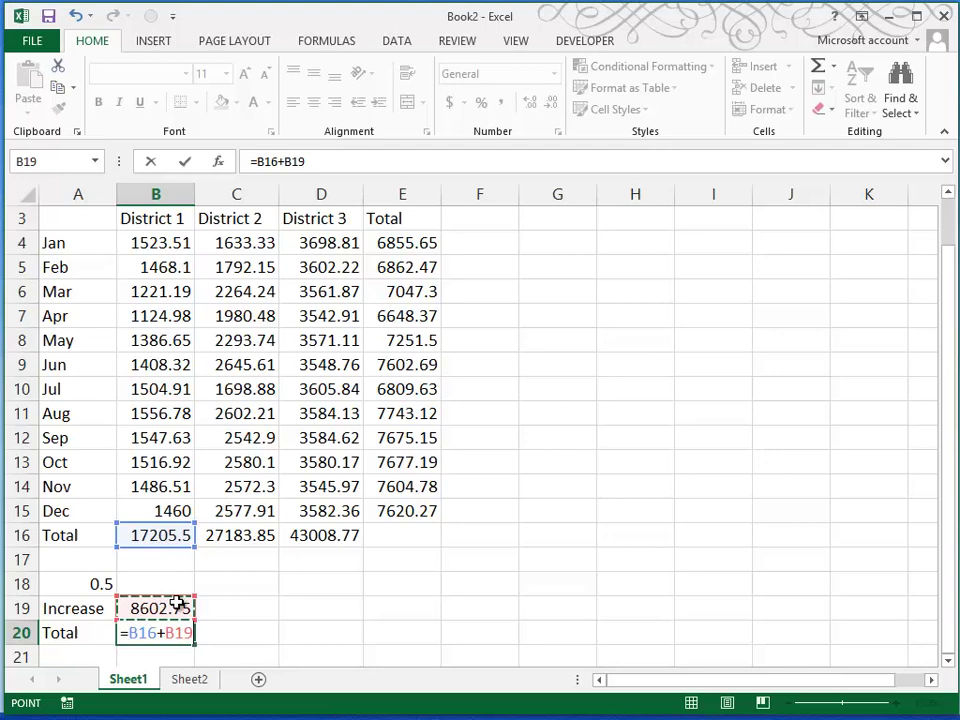
key(Return)
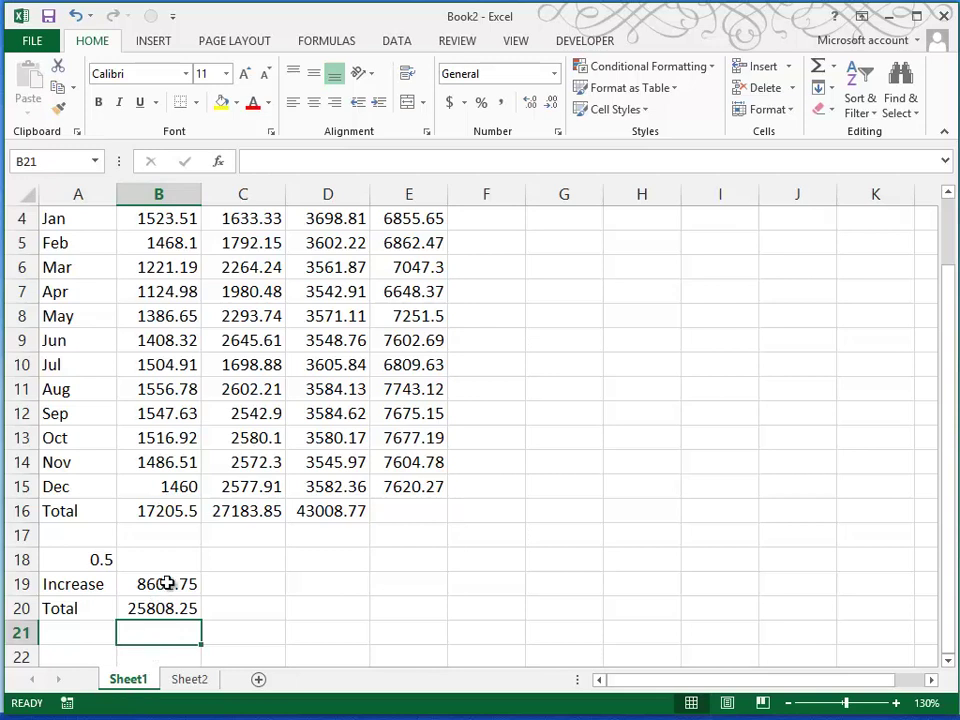
Undo the fill of C19:E20, then inspect the 0.5 rate in A18 and B19's =B16*A18
drag(166, 583, 425, 630)
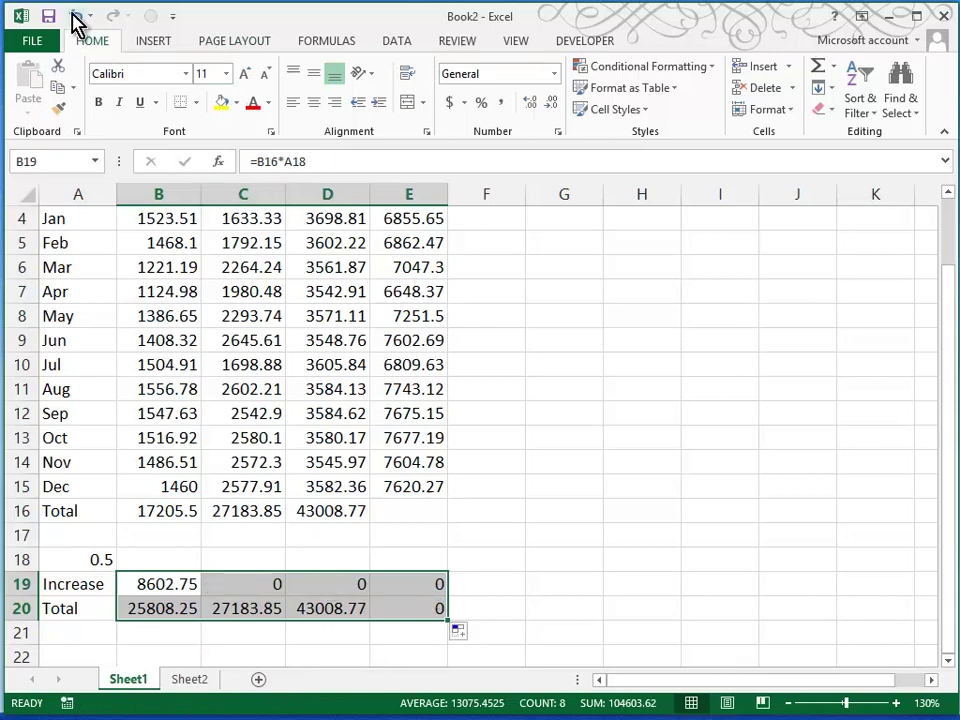
click(75, 17)
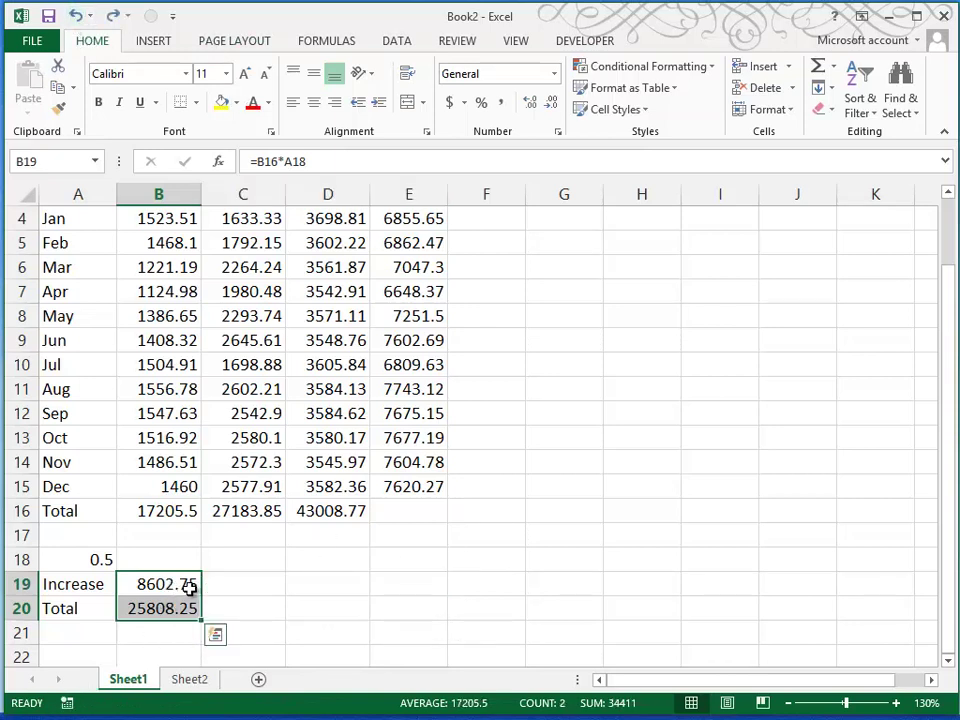
click(72, 556)
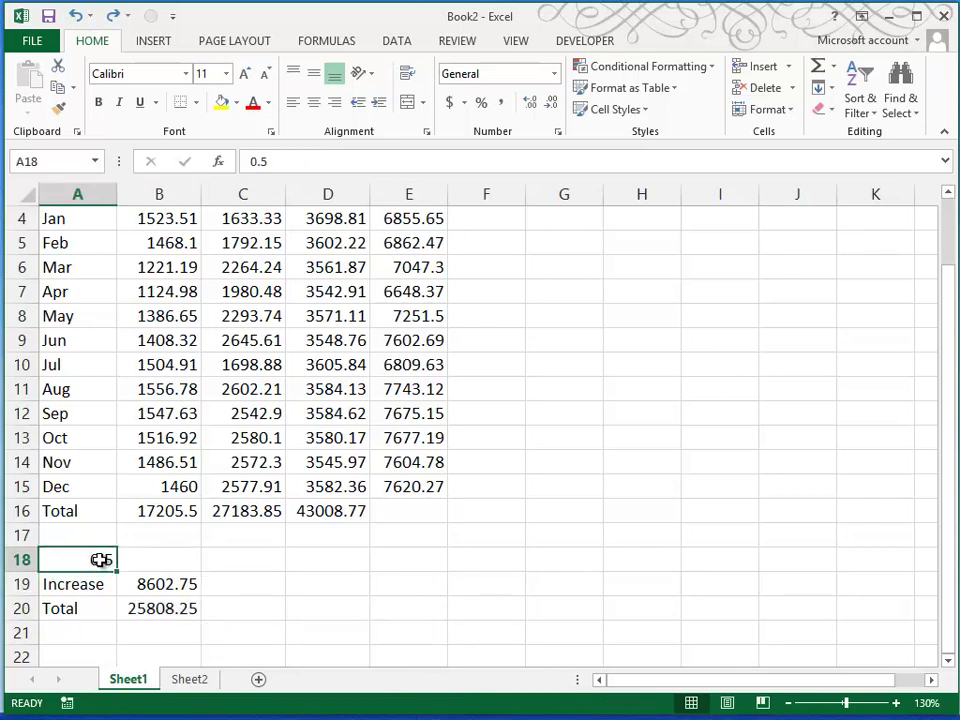
click(146, 583)
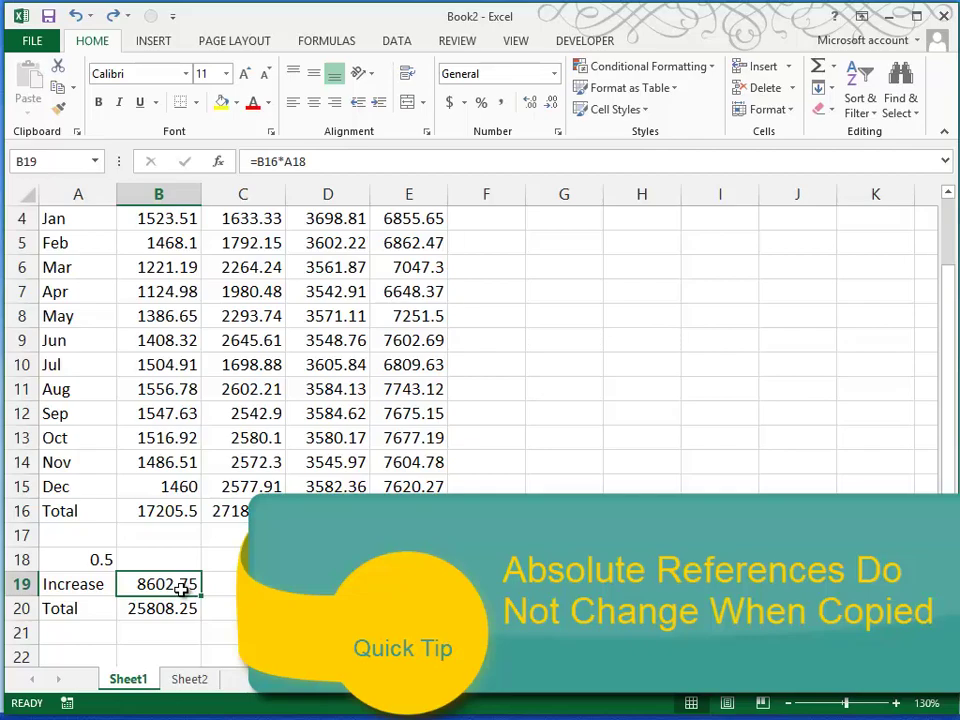
Change B19's formula to =B16*$A$18 so the rate reference is absolute
click(293, 161)
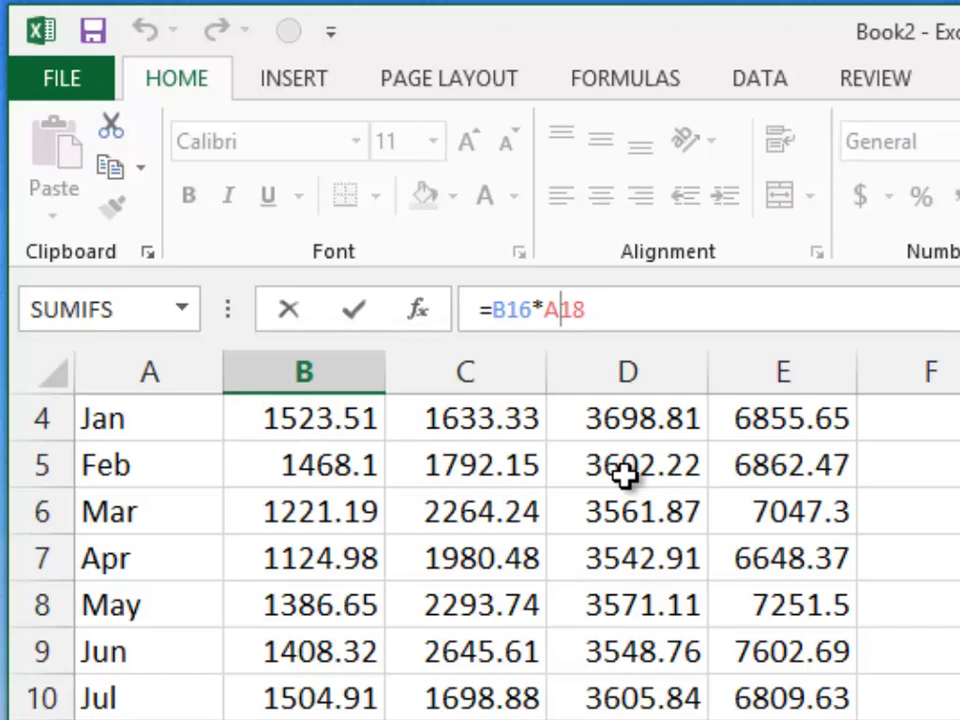
key(F4)
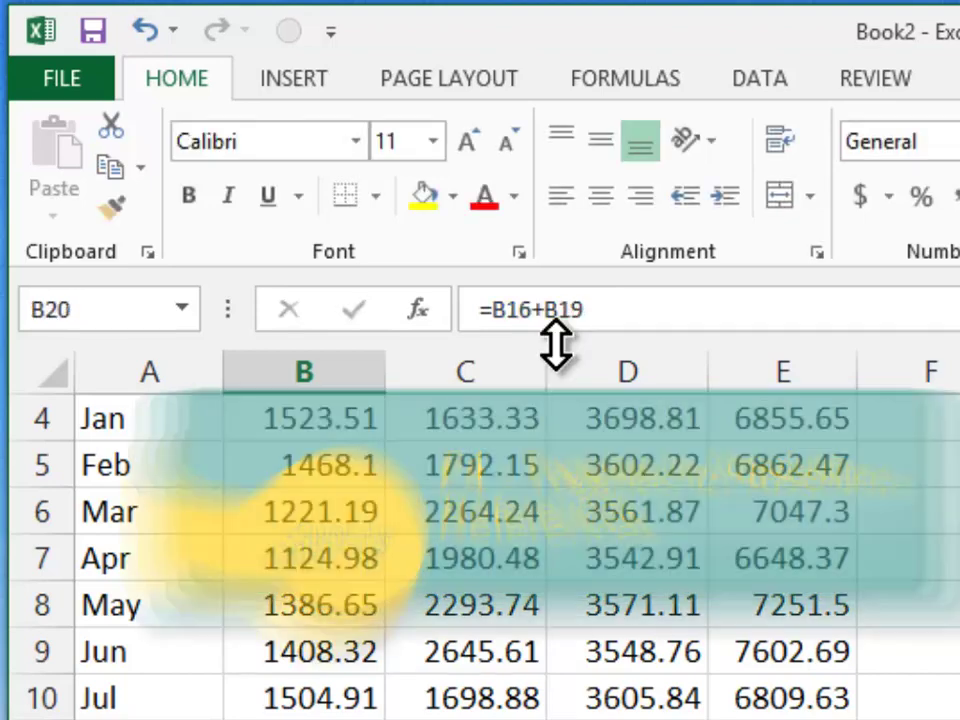
key(Up)
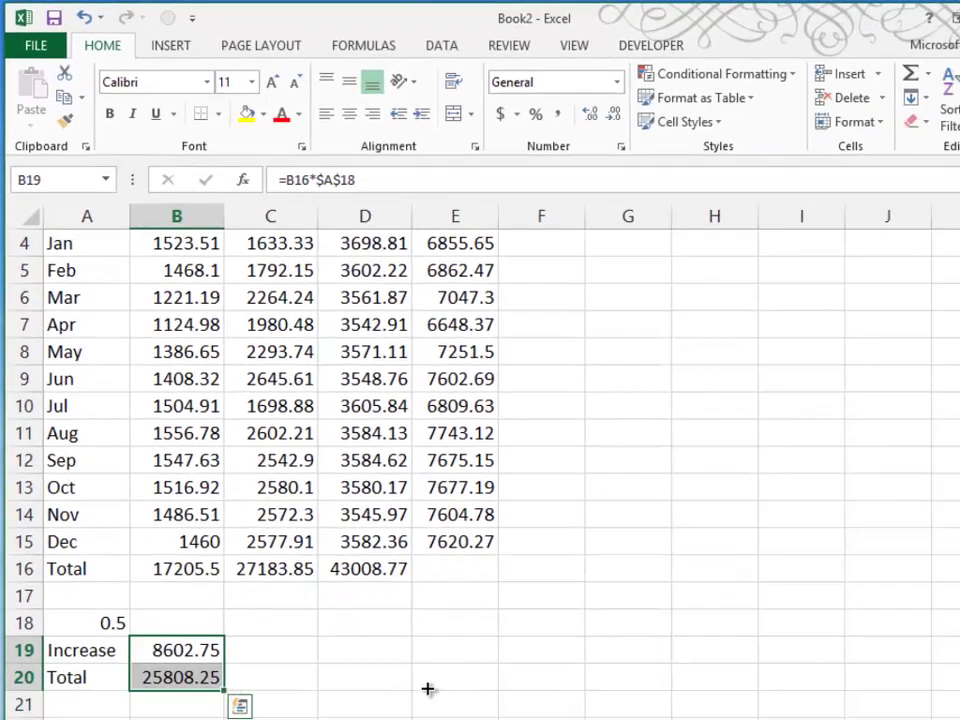
Fill the Increase and Total formulas across, then clear the unwanted E19:E20 results
drag(427, 688, 519, 681)
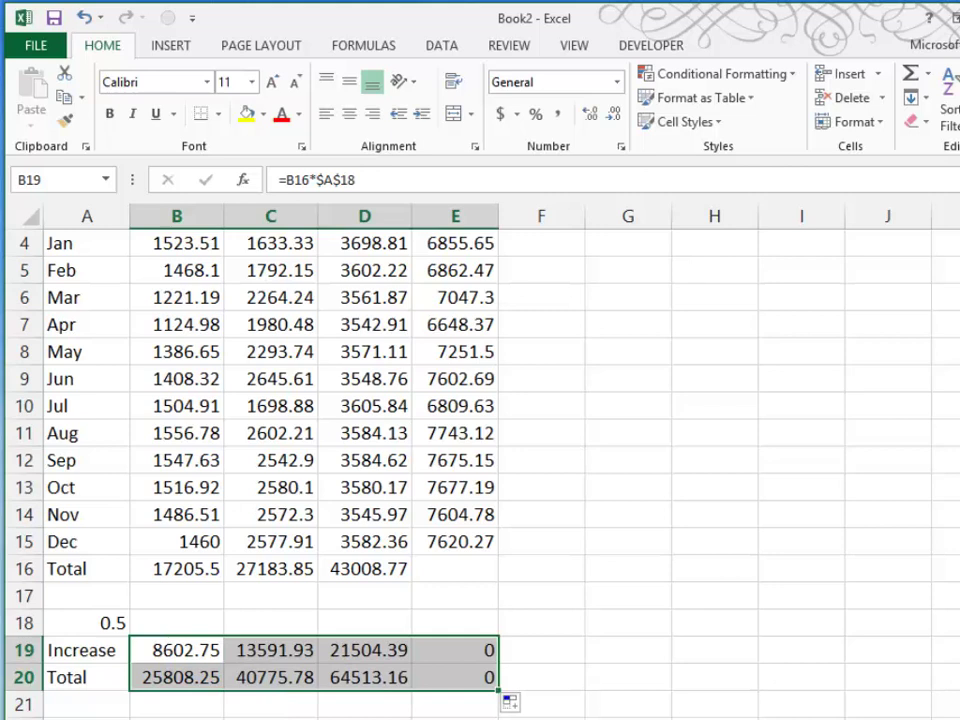
drag(443, 643, 448, 686)
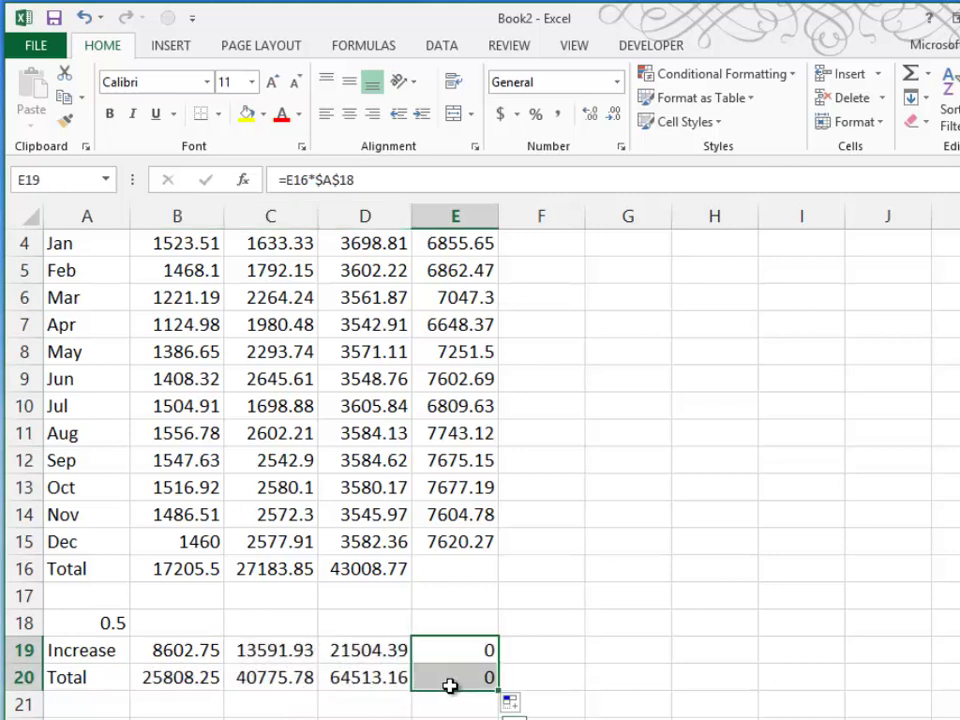
key(Delete)
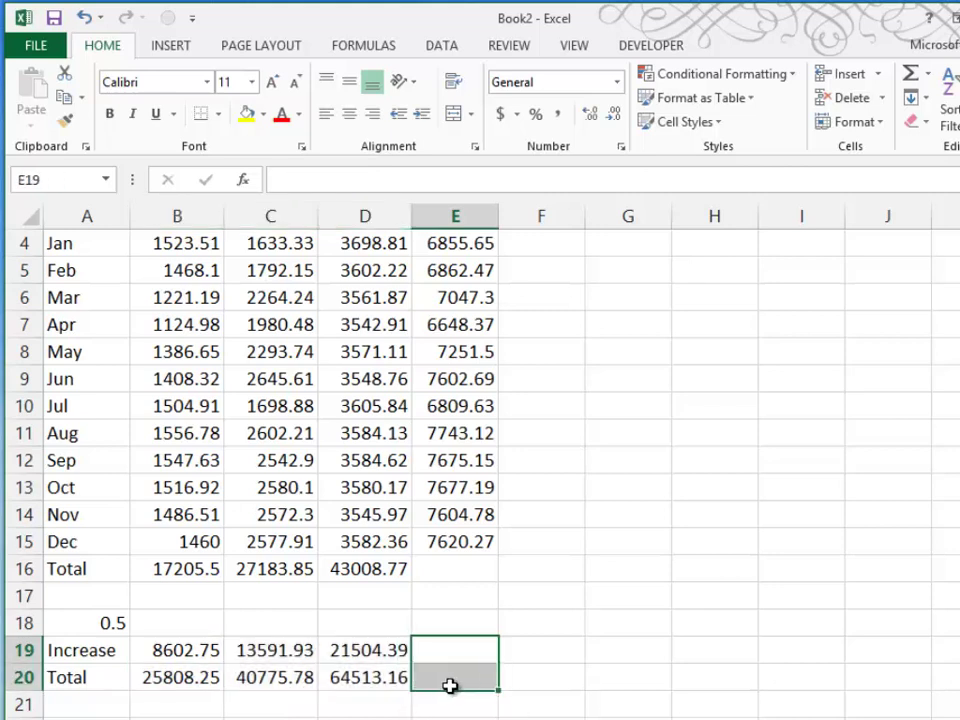
click(232, 706)
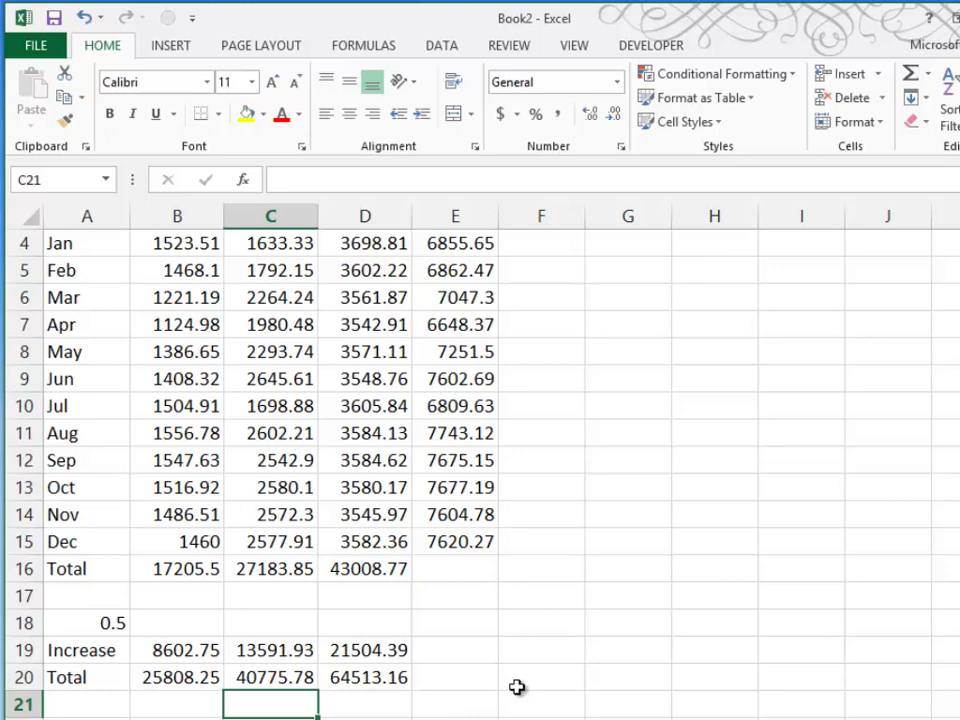
Add a custom page header with the author's name in the right section via Page Setup
click(276, 44)
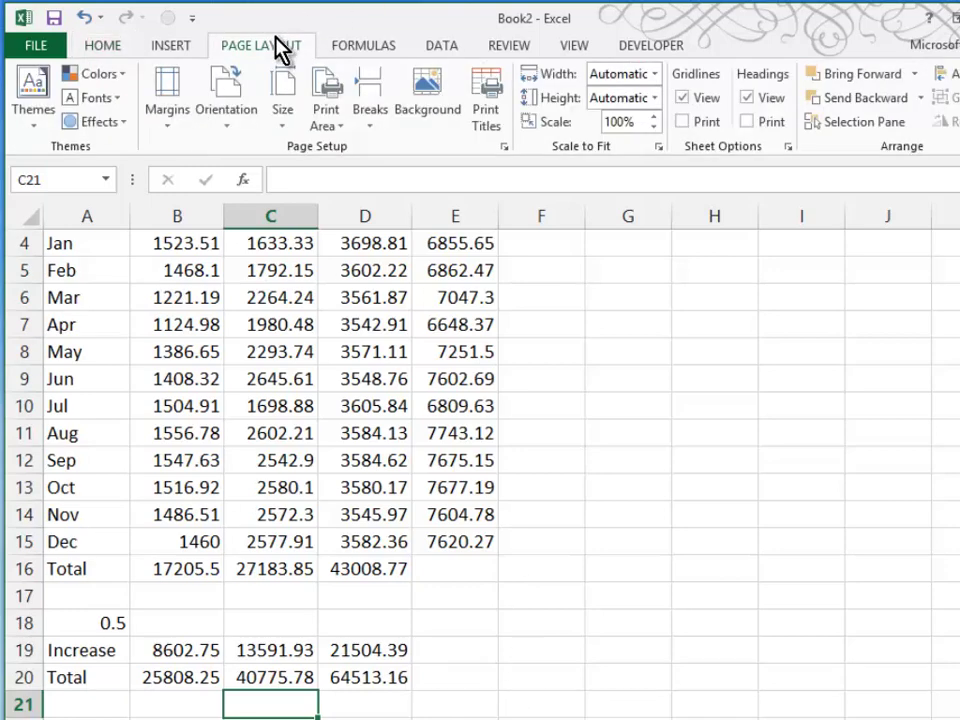
click(505, 148)
click(717, 208)
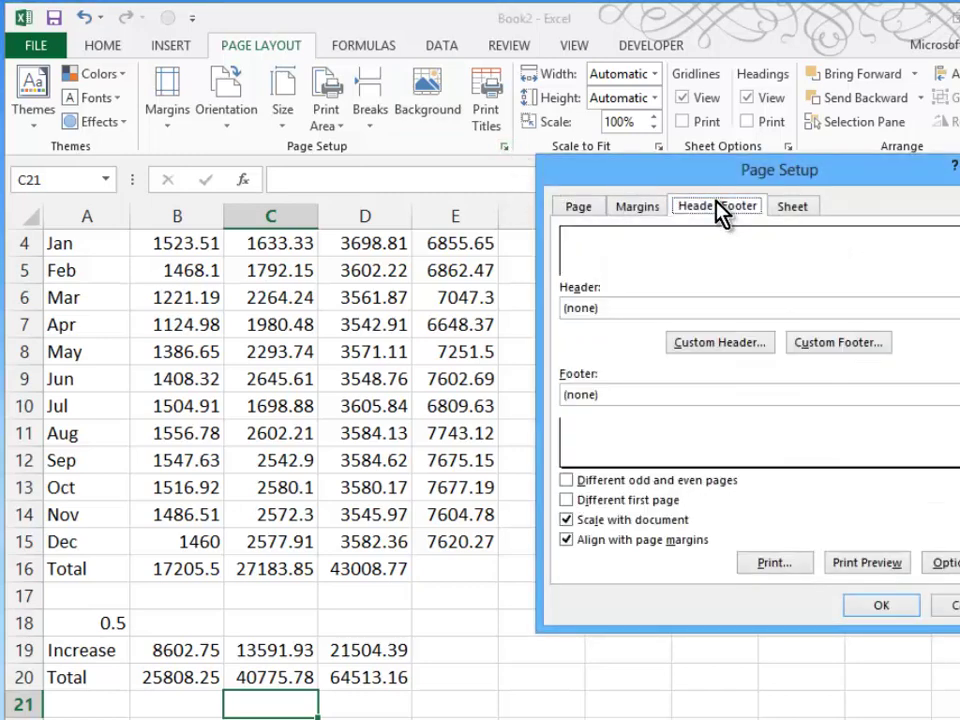
click(697, 342)
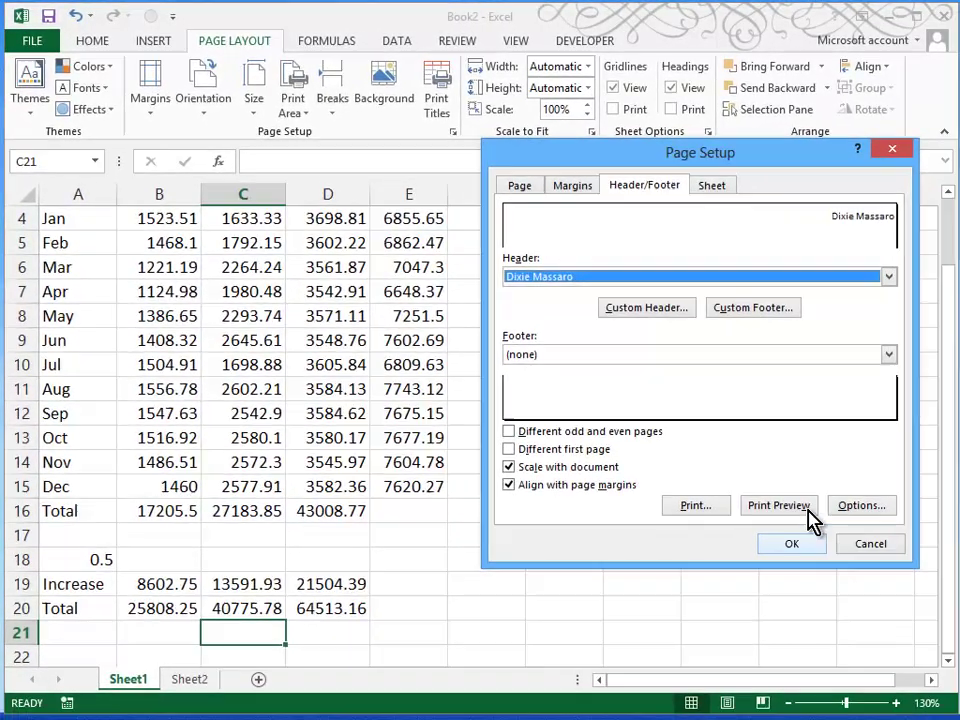
click(789, 543)
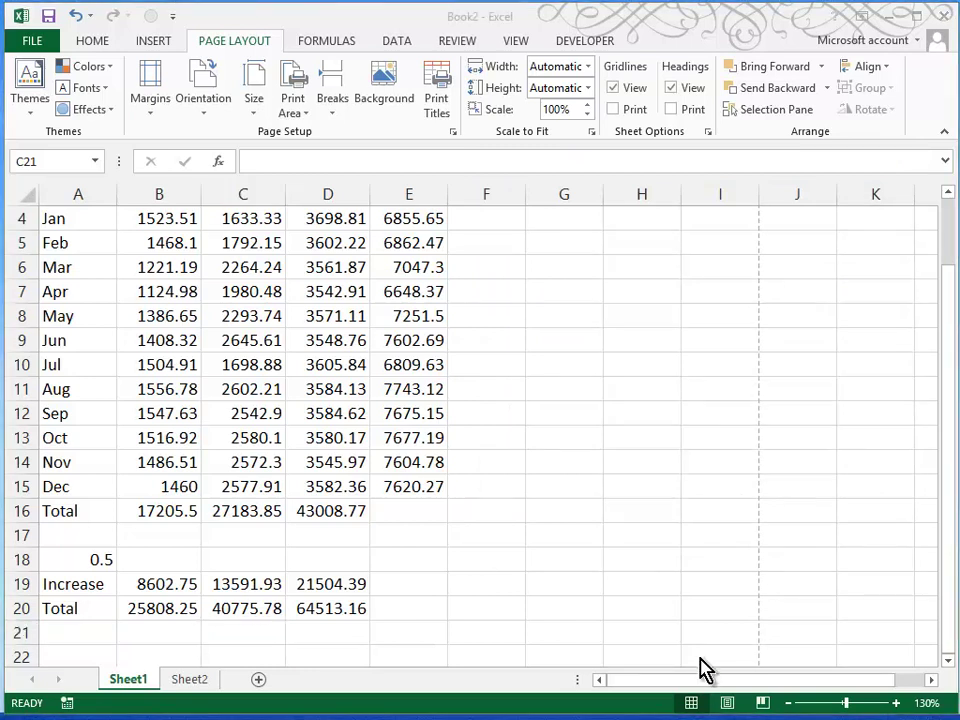
Uncheck Gridlines in the View tab's Show group
click(212, 47)
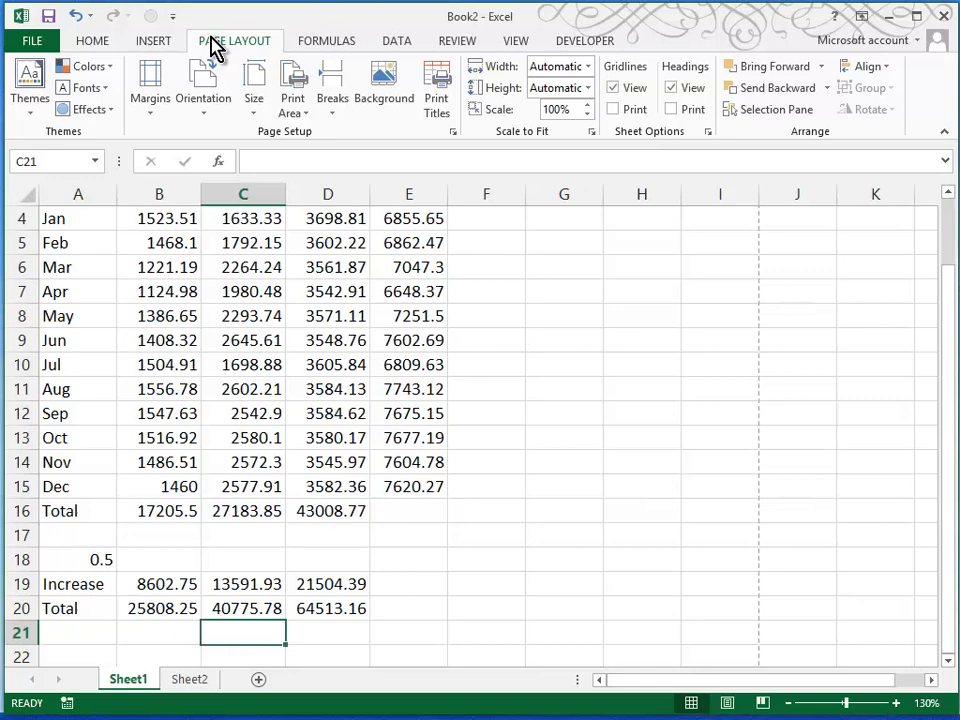
click(512, 45)
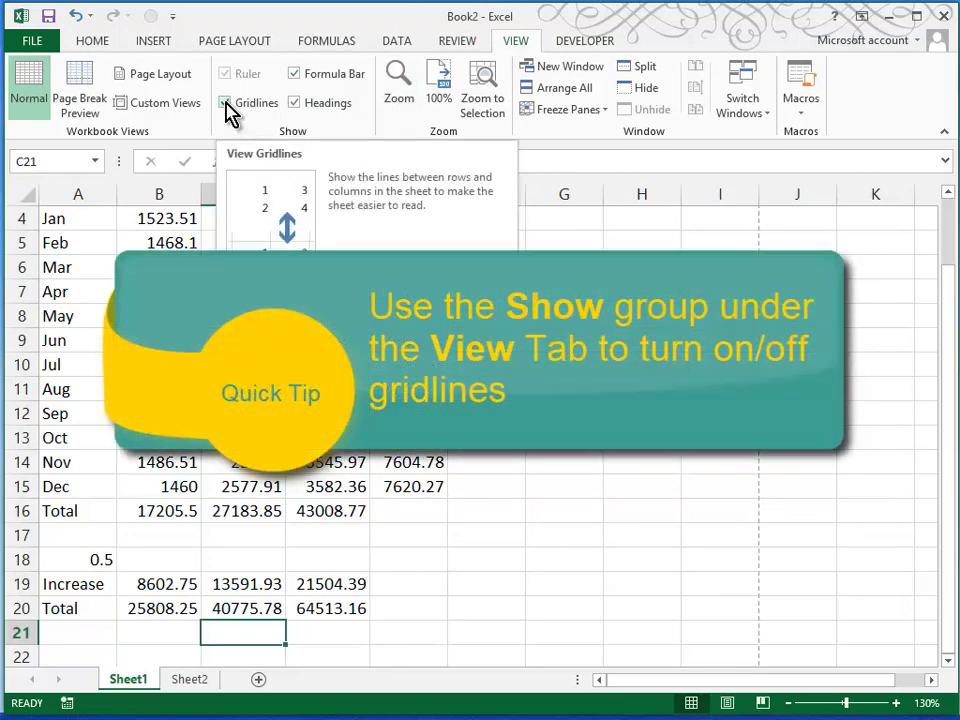
click(226, 104)
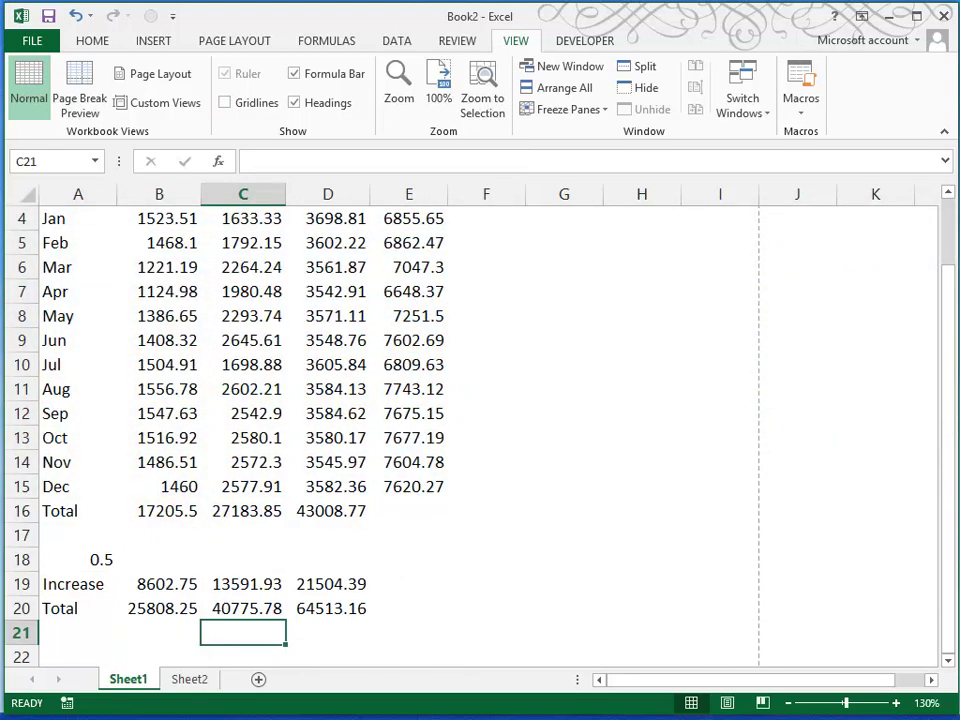
click(20, 44)
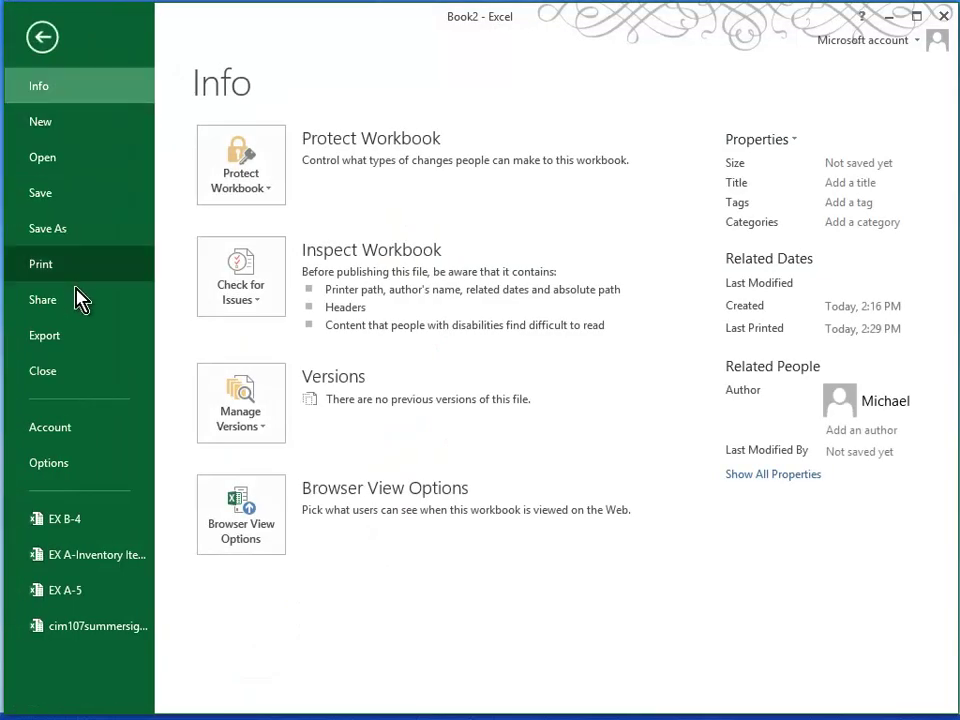
click(78, 268)
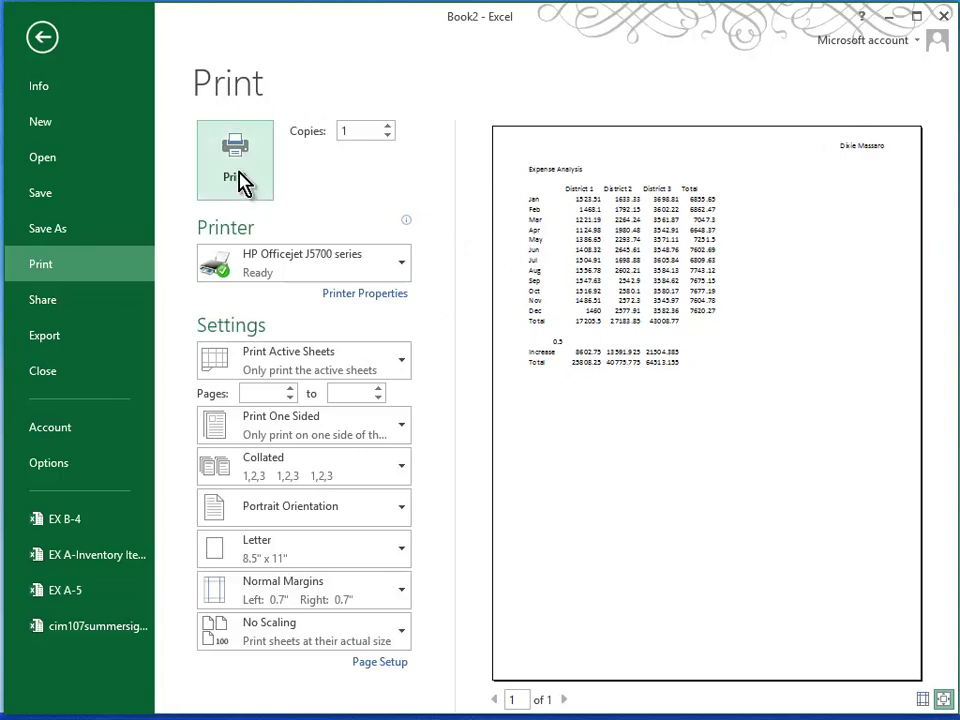
click(44, 37)
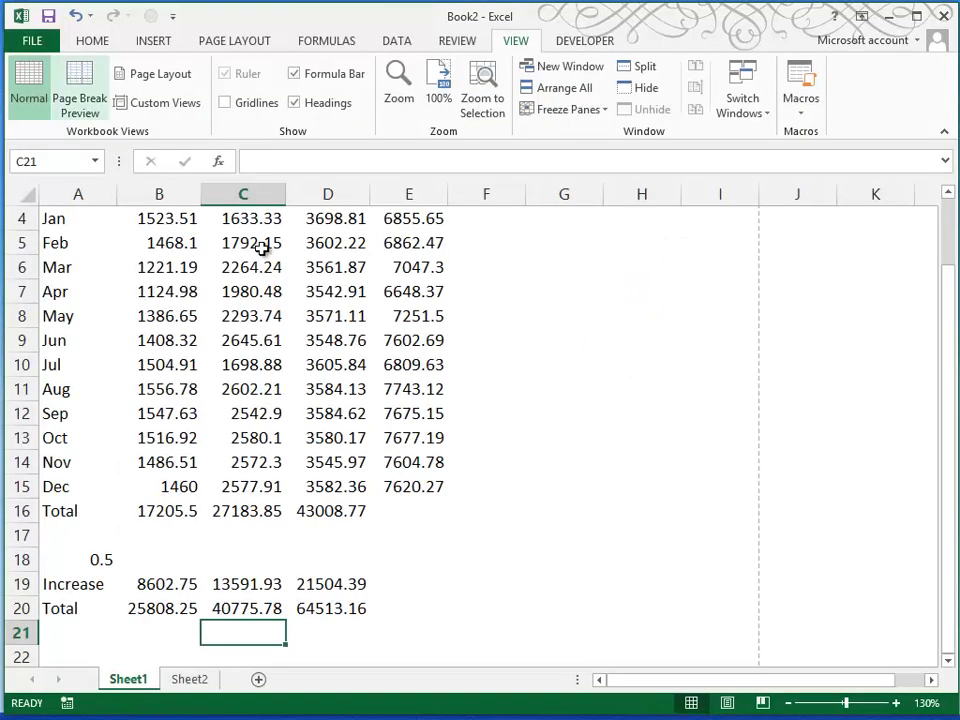
Save the workbook as 'Ex B-Expense Analysis' in the recent Excel Unit B folder
click(40, 38)
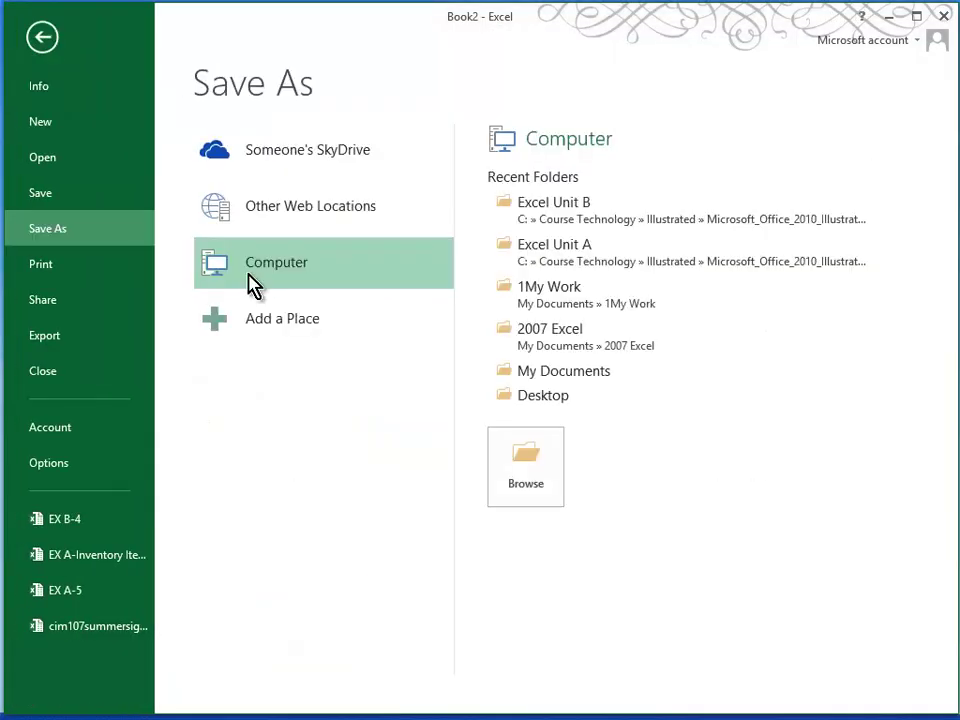
click(623, 210)
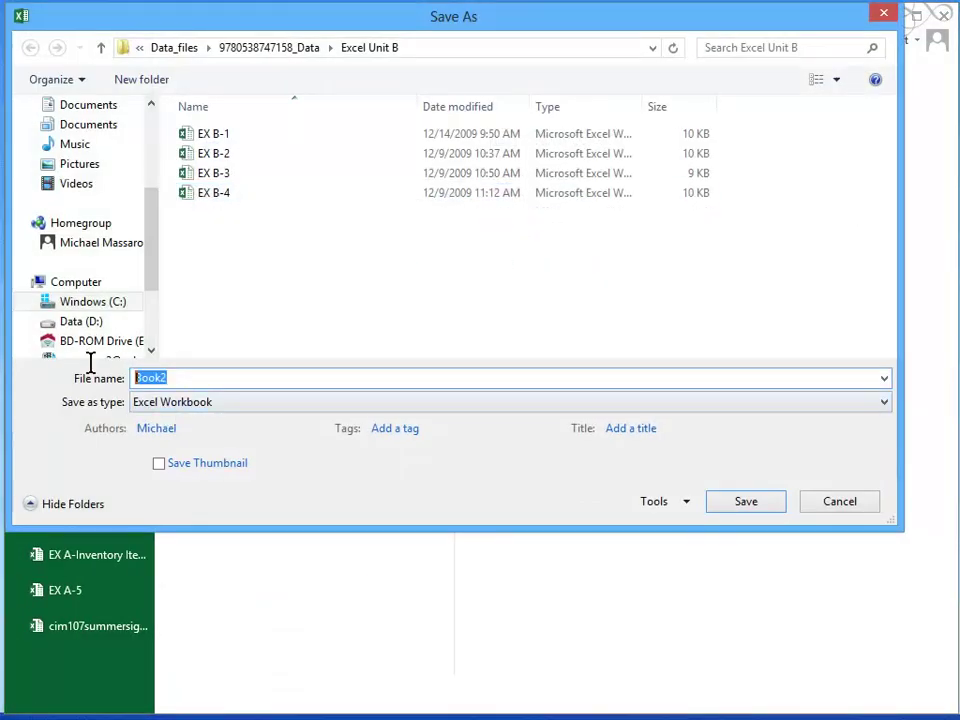
text(Ex B)
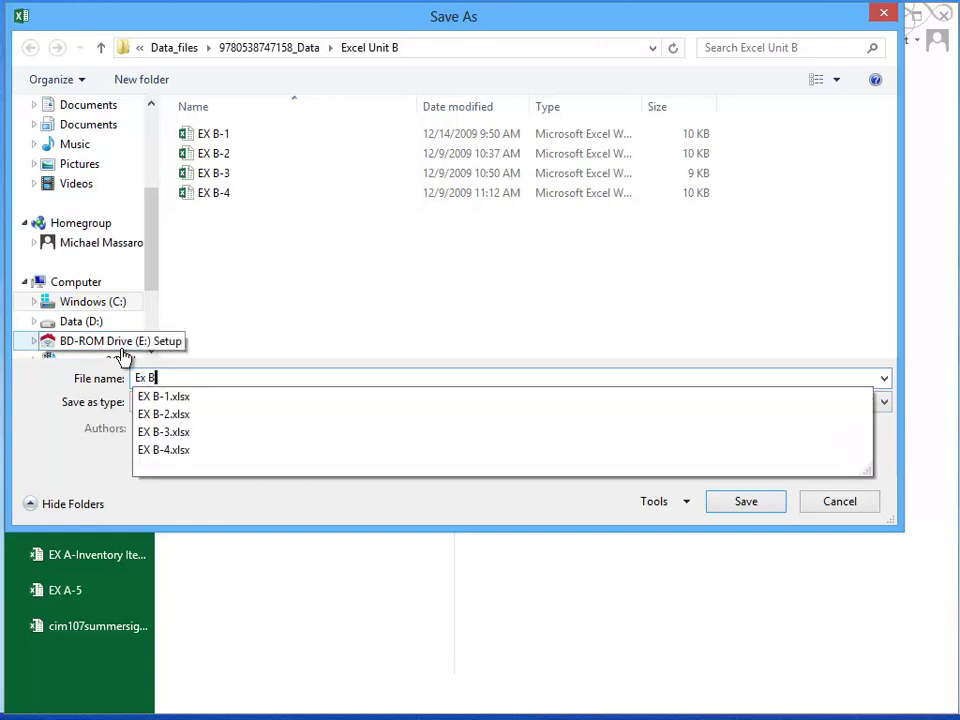
text(-Expense A)
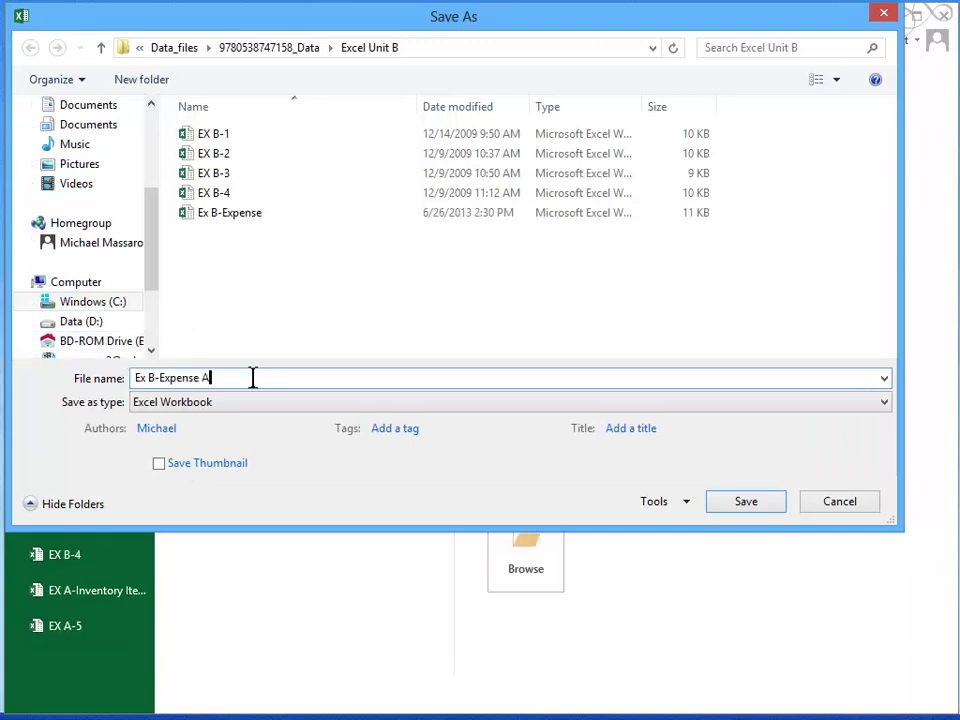
text(is)
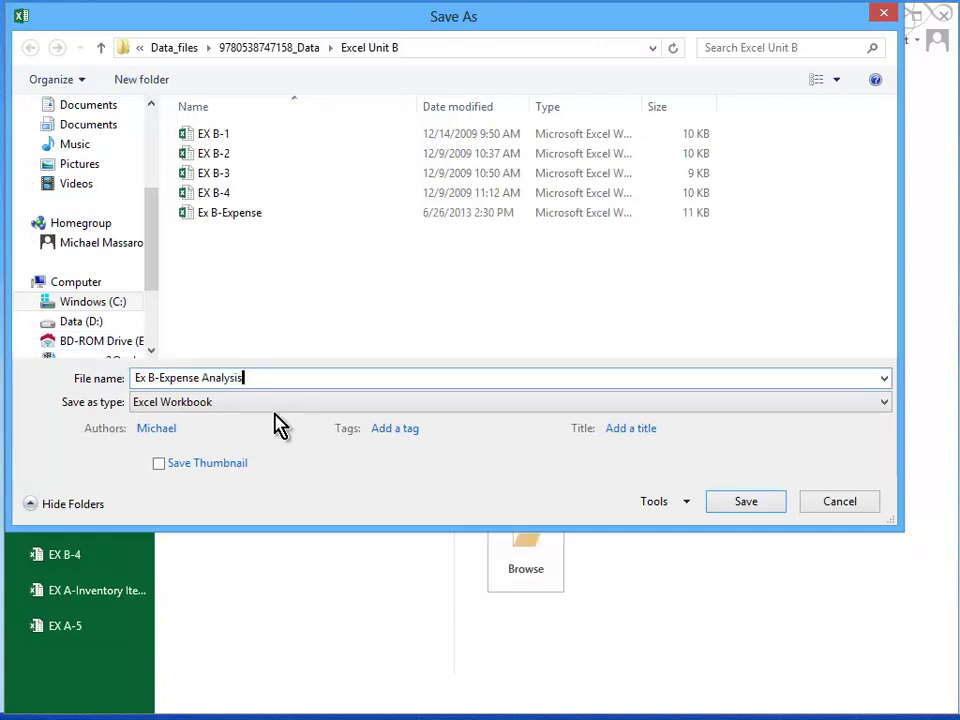
click(745, 503)
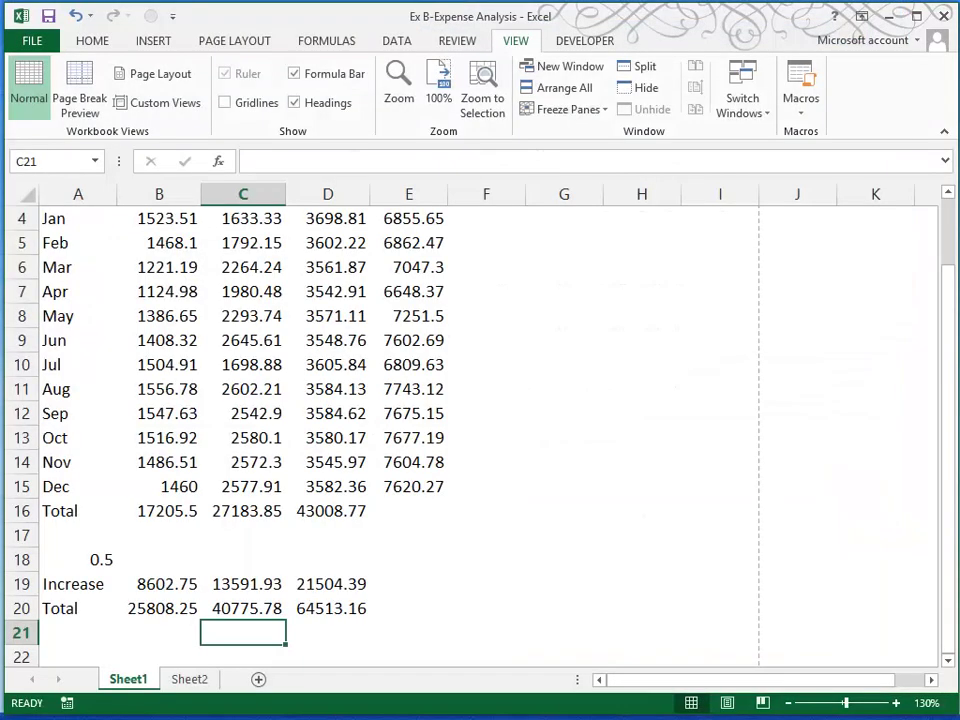